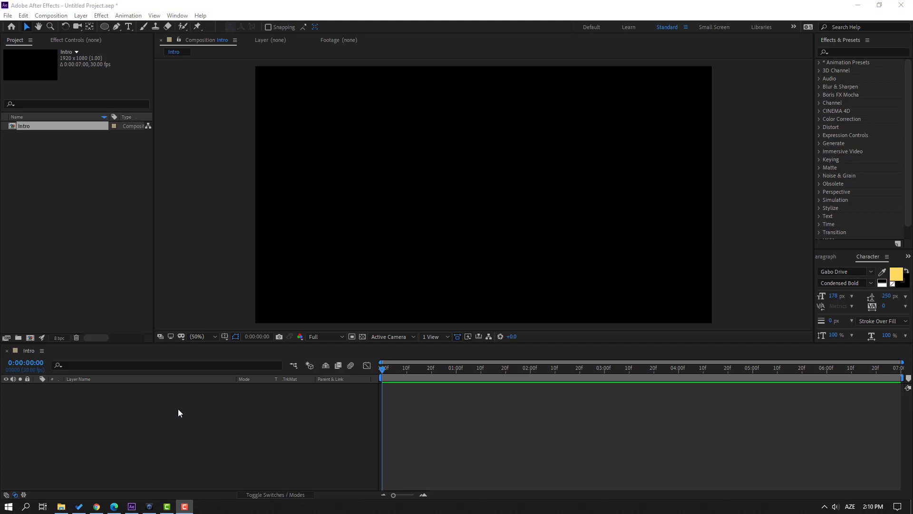
# Create a new solid layer named BG in the Intro composition
pyautogui.rightClick(124, 415)
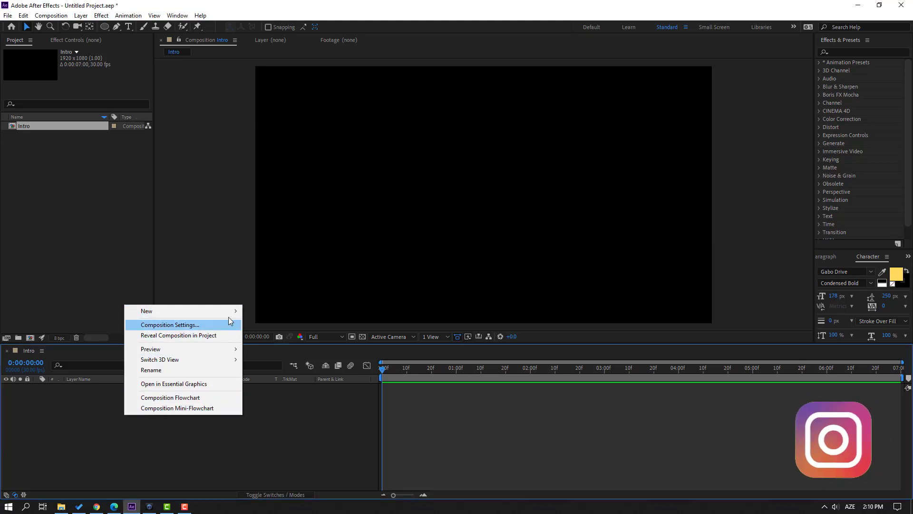
pyautogui.moveTo(228, 311)
pyautogui.click(267, 336)
pyautogui.write('BG')
pyautogui.click(692, 340)
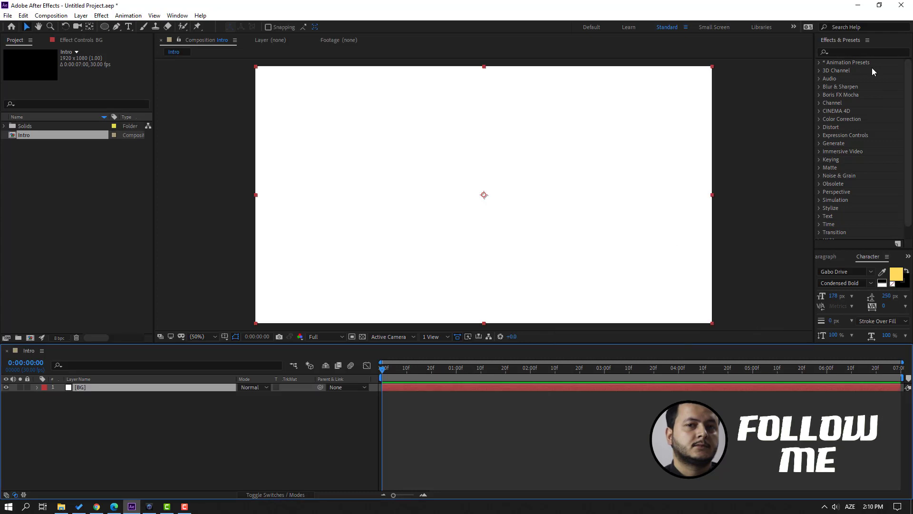
# Apply a Fill effect to BG in light grey (E6E6E6, lightened toward EEEEEE) and lock the layer
pyautogui.click(852, 52)
pyautogui.write('fill')
pyautogui.moveTo(852, 111); pyautogui.dragTo(87, 388)
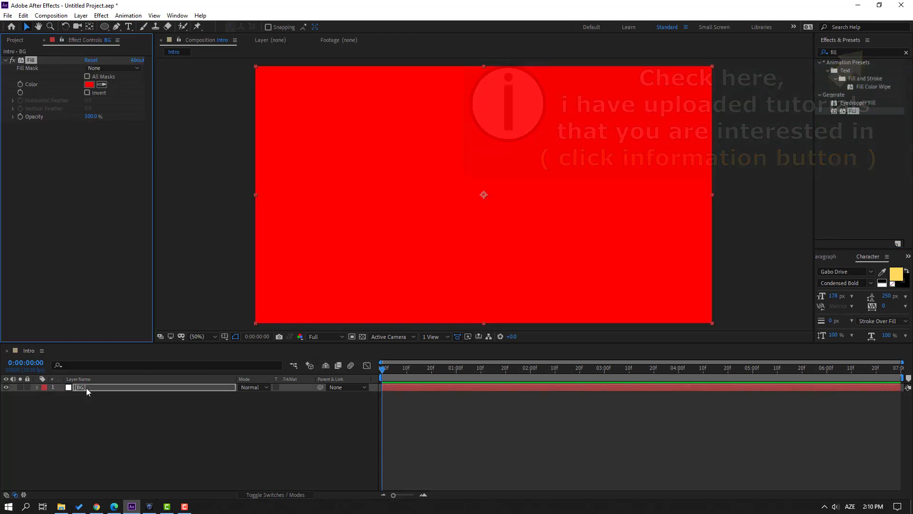
pyautogui.click(89, 84)
pyautogui.write('E6E6E6')
pyautogui.press('Tab')
pyautogui.moveTo(403, 337); pyautogui.dragTo(403, 335)
pyautogui.click(627, 328)
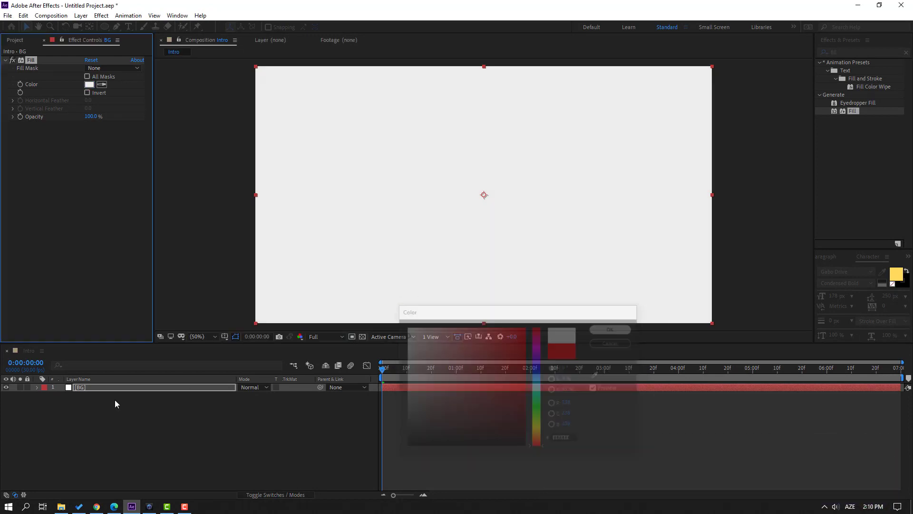
pyautogui.click(28, 388)
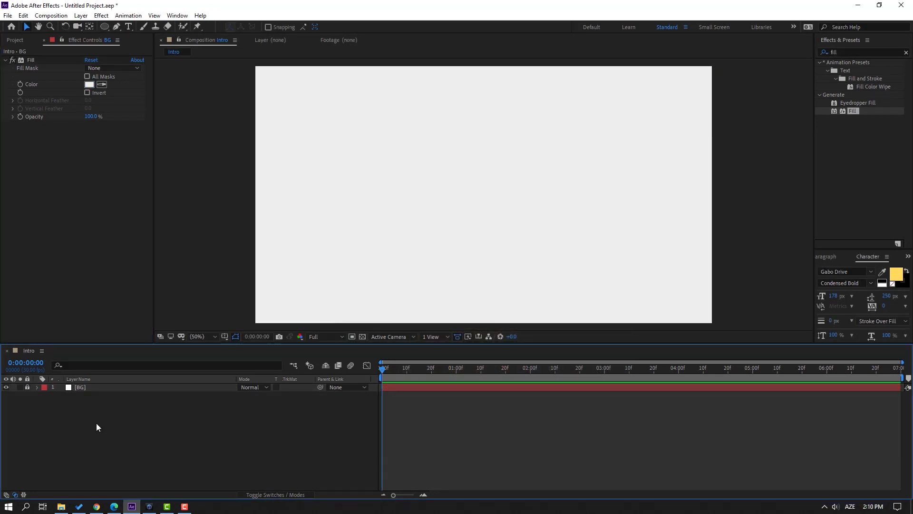
# Draw a small yellow circle left of centre with the Ellipse Tool
pyautogui.click(105, 28)
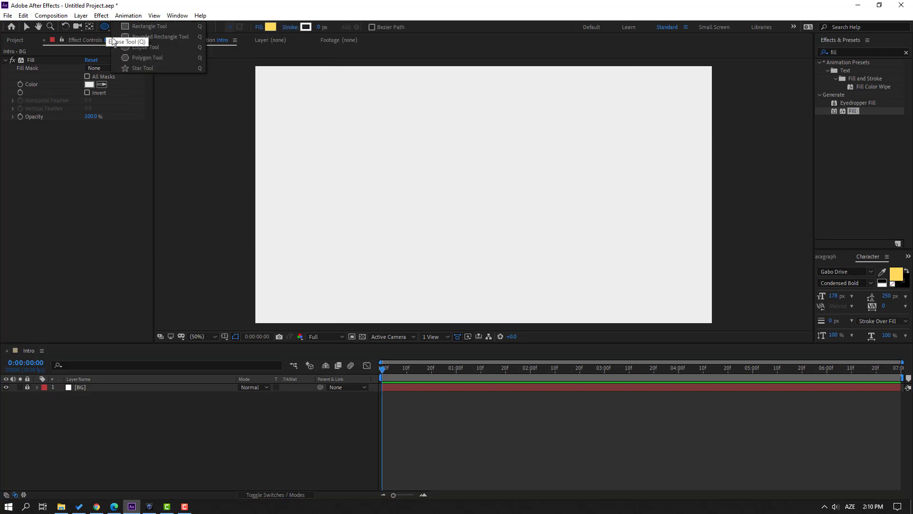
pyautogui.click(148, 48)
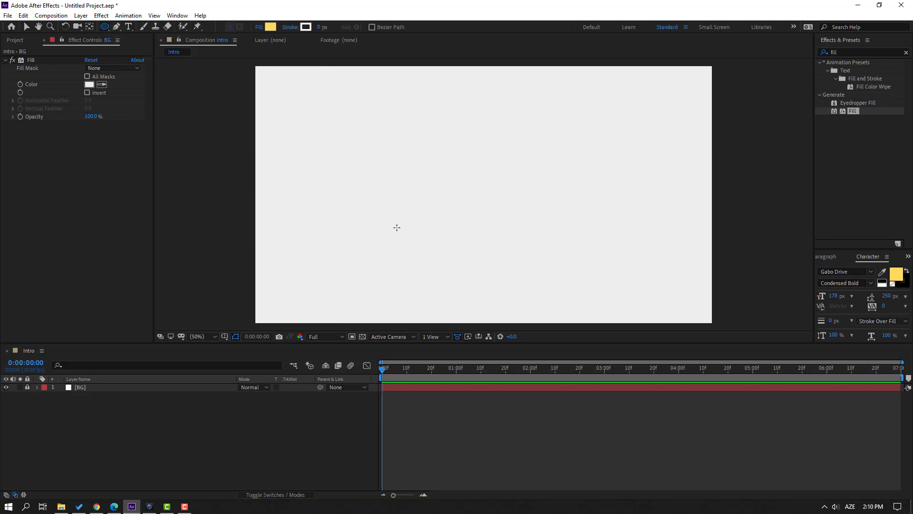
pyautogui.moveTo(348, 188); pyautogui.dragTo(363, 203)
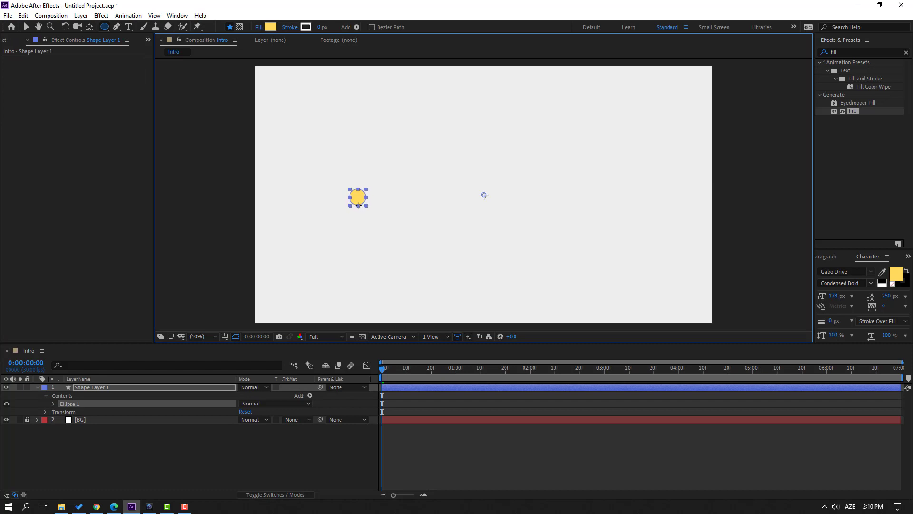
pyautogui.click(27, 26)
pyautogui.click(38, 387)
# Rename the shape layer to object_main and show only its Position property
pyautogui.click(102, 388)
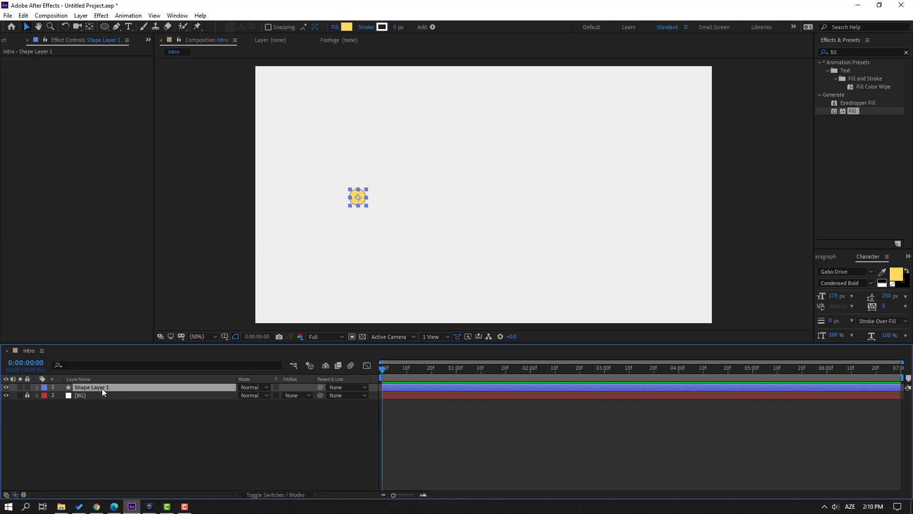
pyautogui.press('Return')
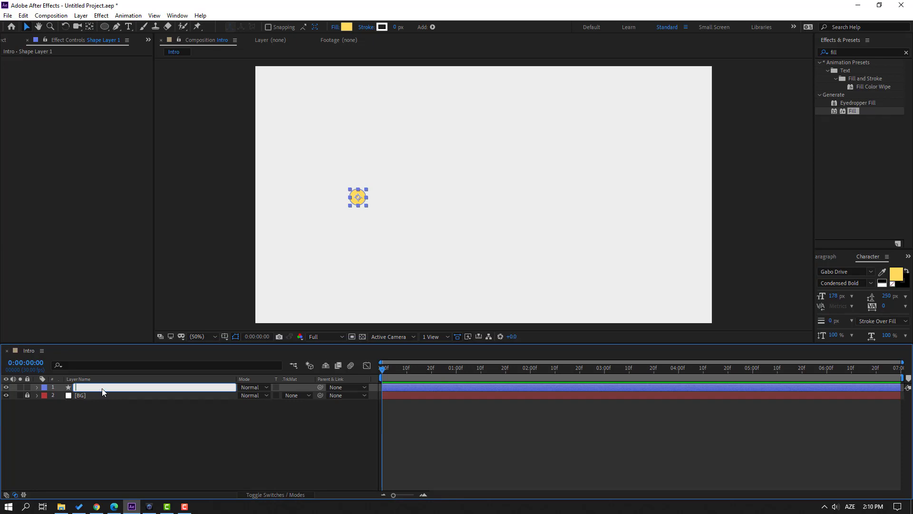
pyautogui.write('object_main')
pyautogui.press('Return')
pyautogui.click(121, 425)
pyautogui.click(86, 387)
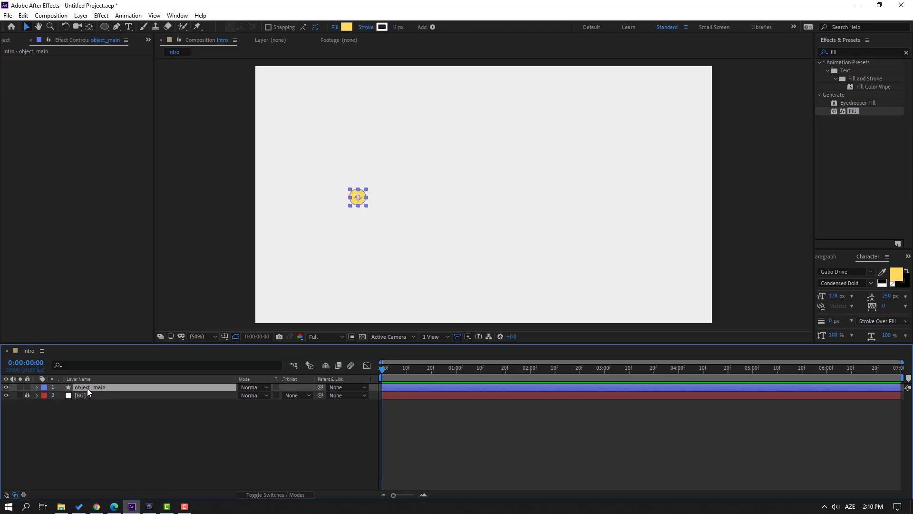
pyautogui.press('p')
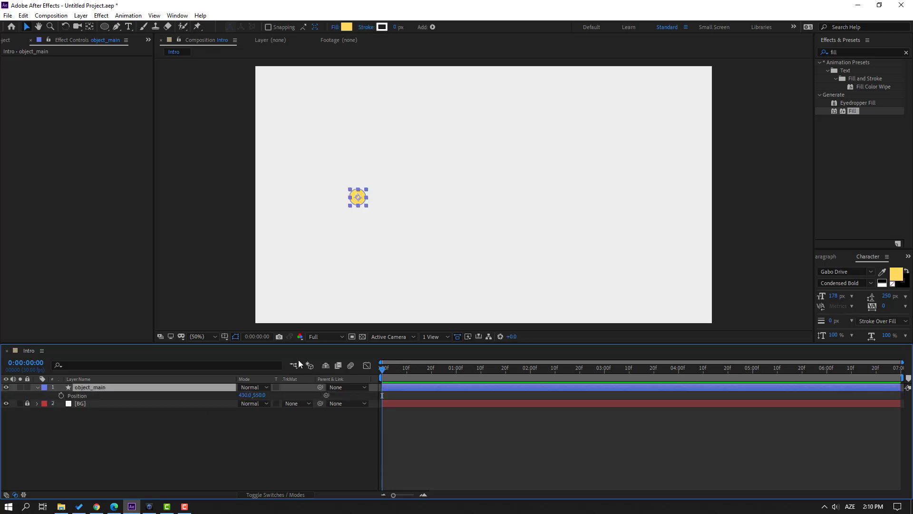
# Turn on the title/action safe guides and move the circle to the action-safe edge
pyautogui.click(225, 336)
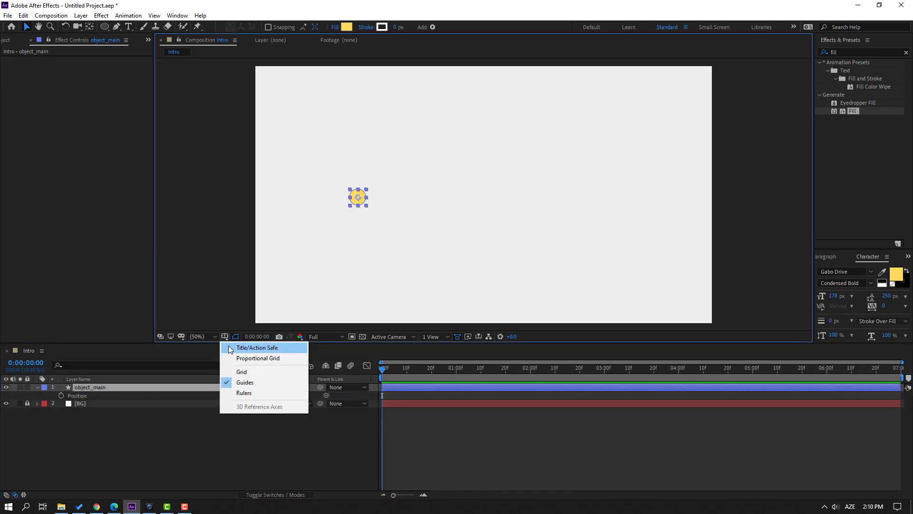
pyautogui.click(282, 349)
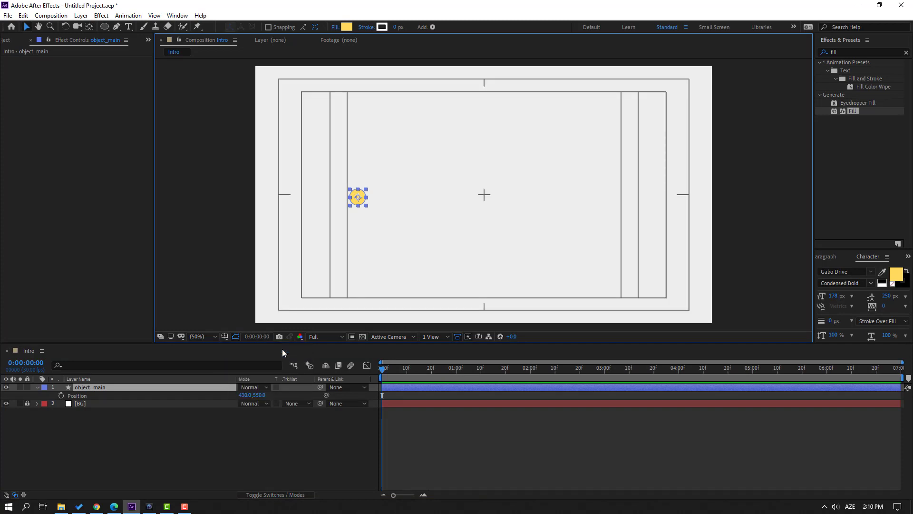
pyautogui.moveTo(262, 400)
pyautogui.mouseDown()
pyautogui.moveTo(212, 394)
pyautogui.moveTo(248, 395)
pyautogui.mouseUp()
# Slide the circle off the left edge to -62, 539 and set a Position keyframe at 0:00
pyautogui.scroll(6, 285, 208)
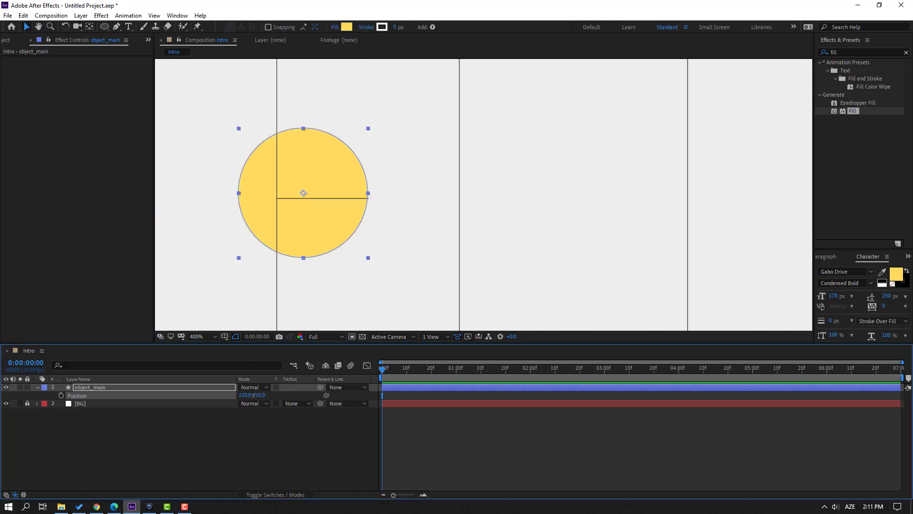
pyautogui.scroll(-4, 409, 216)
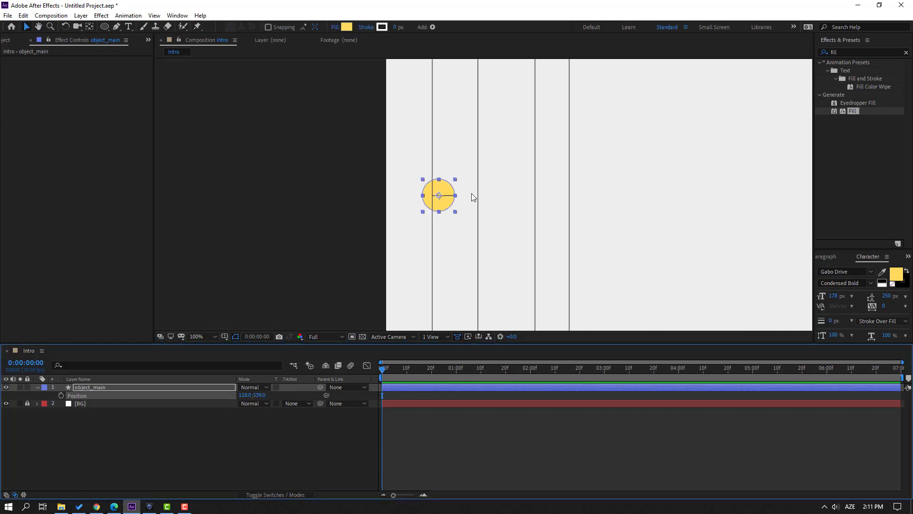
pyautogui.scroll(-2, 376, 205)
pyautogui.moveTo(244, 395); pyautogui.dragTo(170, 407)
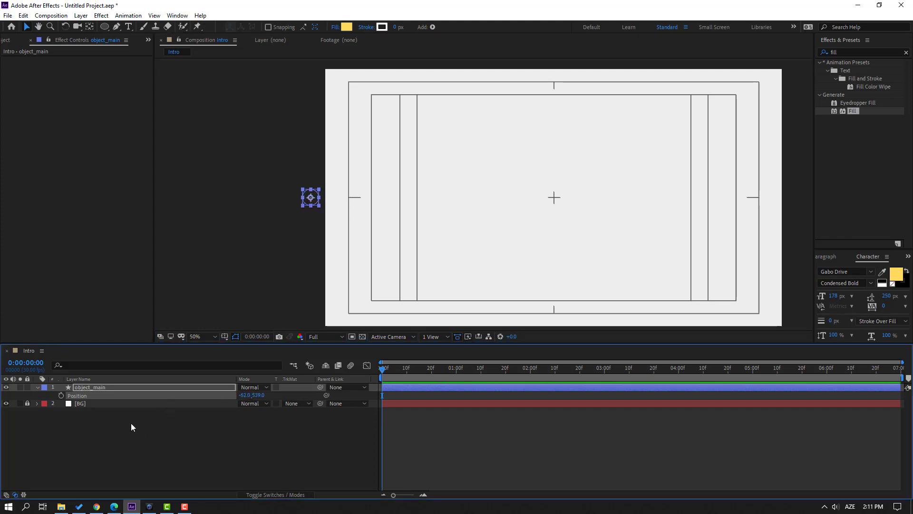
pyautogui.click(60, 395)
pyautogui.click(396, 375)
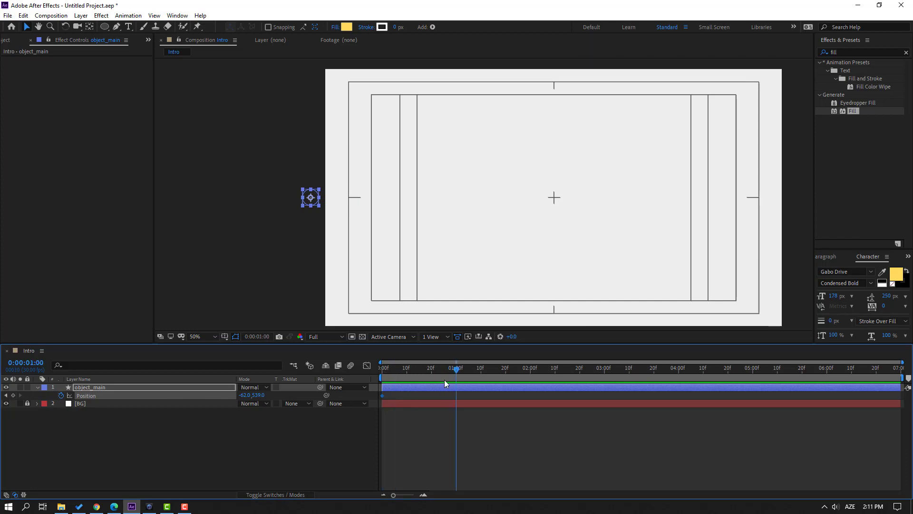
# Keyframe the circle at 418, 539 at 1:00 and apply Easy Ease to both Position keyframes
pyautogui.moveTo(241, 397); pyautogui.dragTo(265, 398)
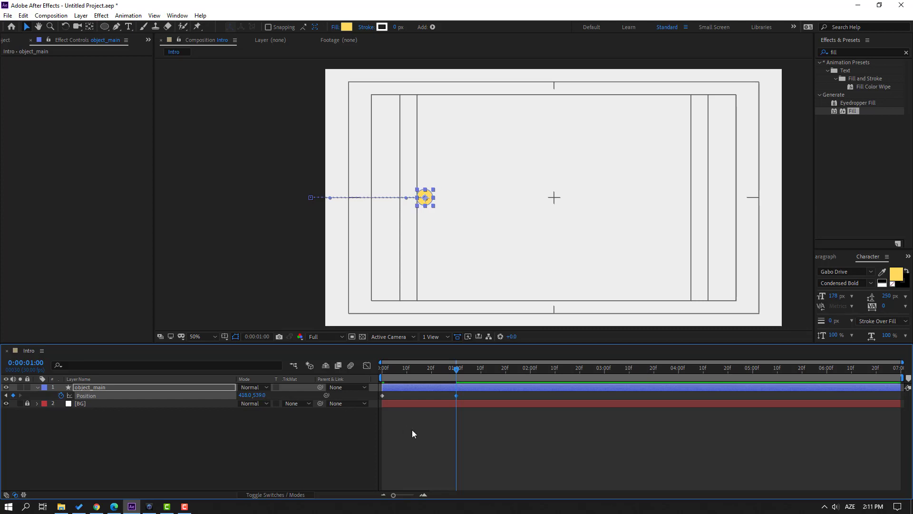
pyautogui.moveTo(466, 398); pyautogui.dragTo(380, 402)
pyautogui.rightClick(382, 395)
pyautogui.moveTo(443, 389)
pyautogui.click(528, 419)
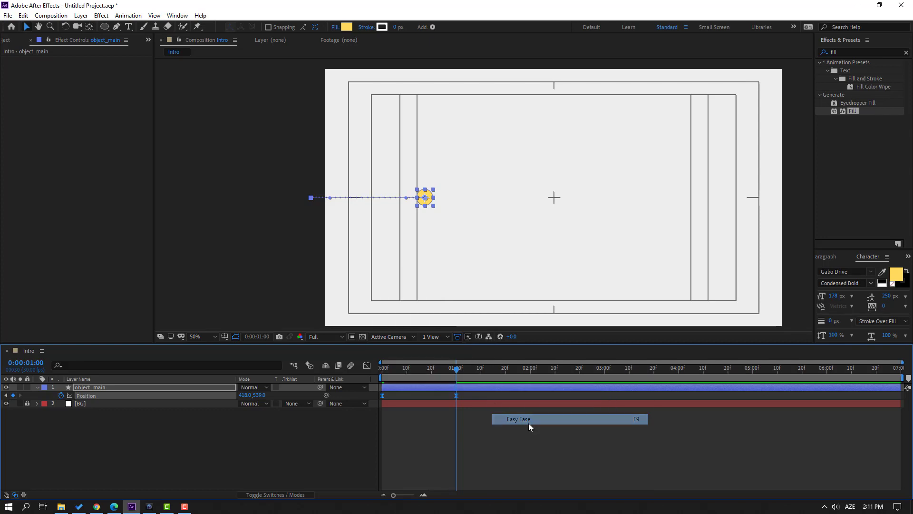
pyautogui.click(367, 370)
pyautogui.moveTo(487, 450); pyautogui.dragTo(426, 469)
# Fit the view and stretch the first keyframe's ease to sharpen the speed peak
pyautogui.press('space')
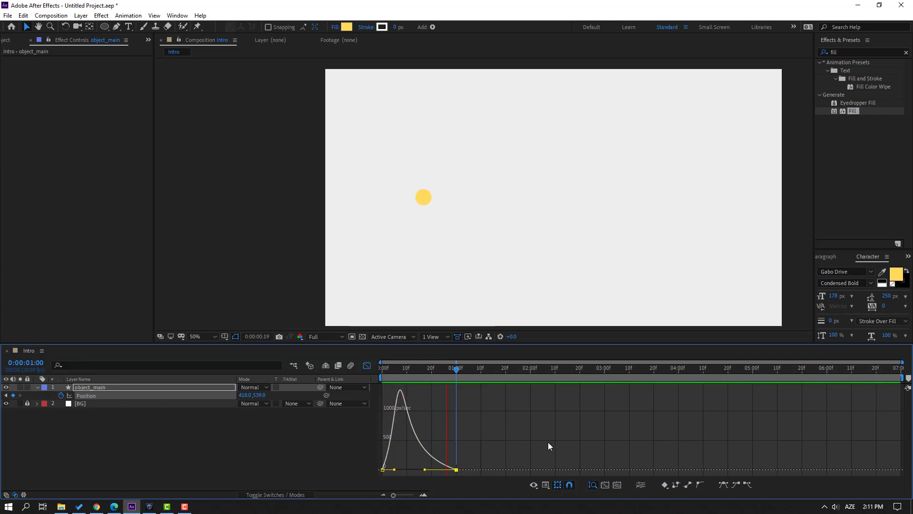
pyautogui.press('space')
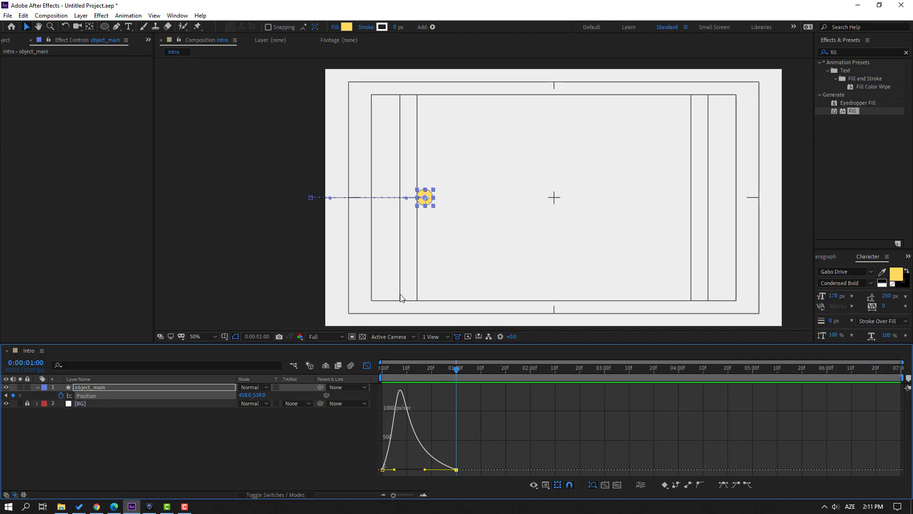
pyautogui.press(',')
pyautogui.press('space')
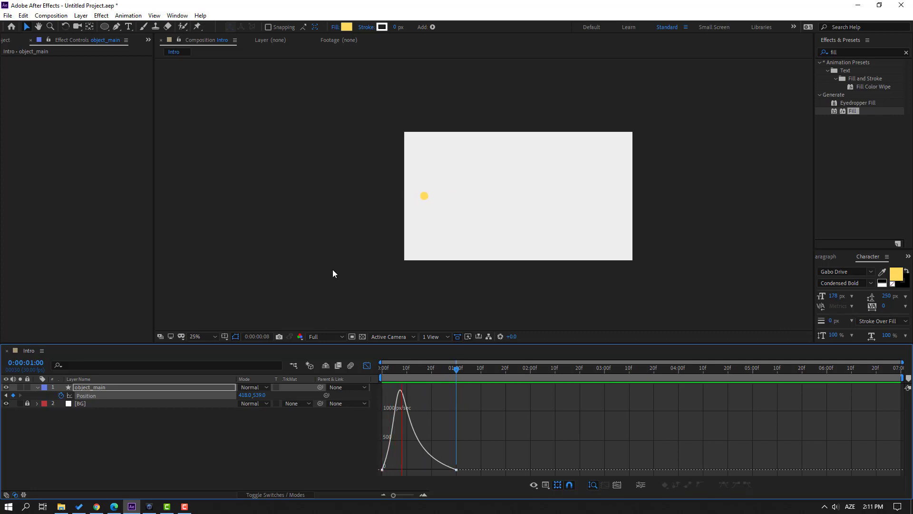
pyautogui.press('space')
pyautogui.click(203, 337)
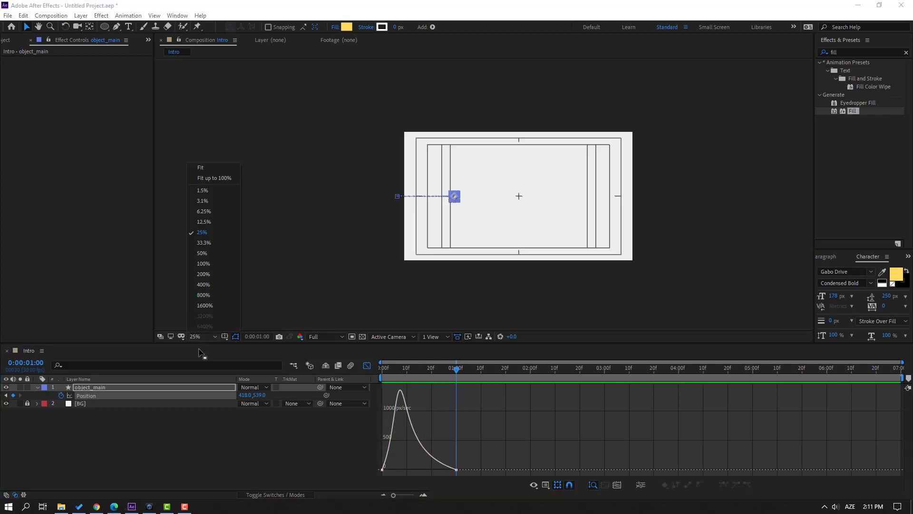
pyautogui.click(216, 178)
pyautogui.click(391, 464)
pyautogui.moveTo(390, 467)
pyautogui.mouseDown()
pyautogui.moveTo(388, 474)
pyautogui.moveTo(398, 470)
pyautogui.mouseUp()
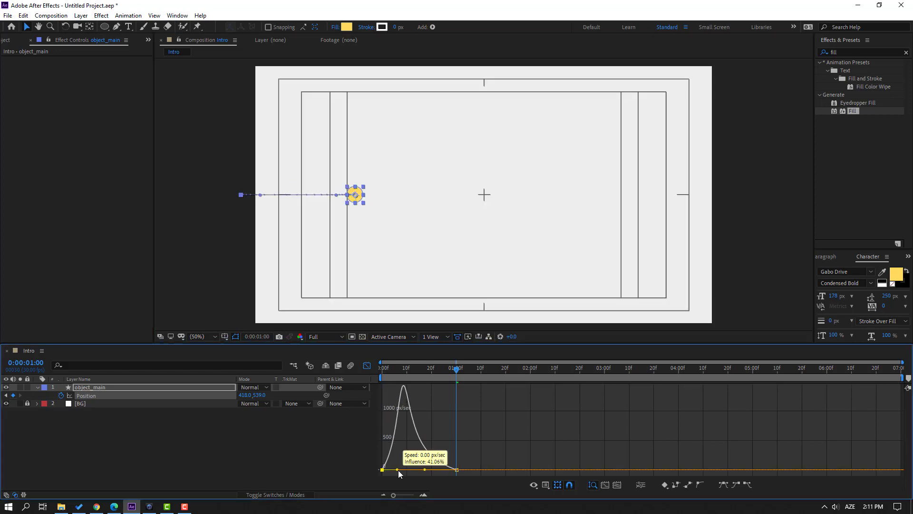
pyautogui.press('space')
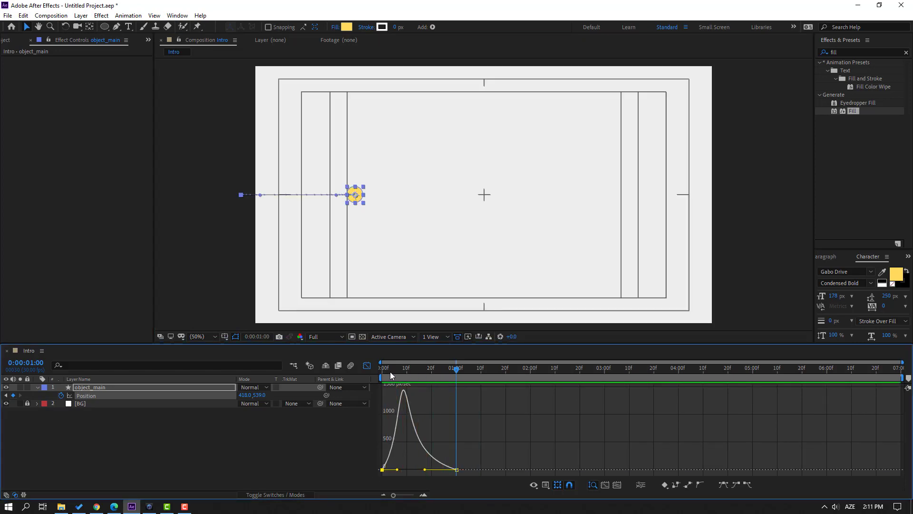
pyautogui.press('space')
# Adjust the second keyframe's ease and move the arrival keyframe to about 1:10
pyautogui.moveTo(424, 470); pyautogui.dragTo(421, 469)
pyautogui.press('space')
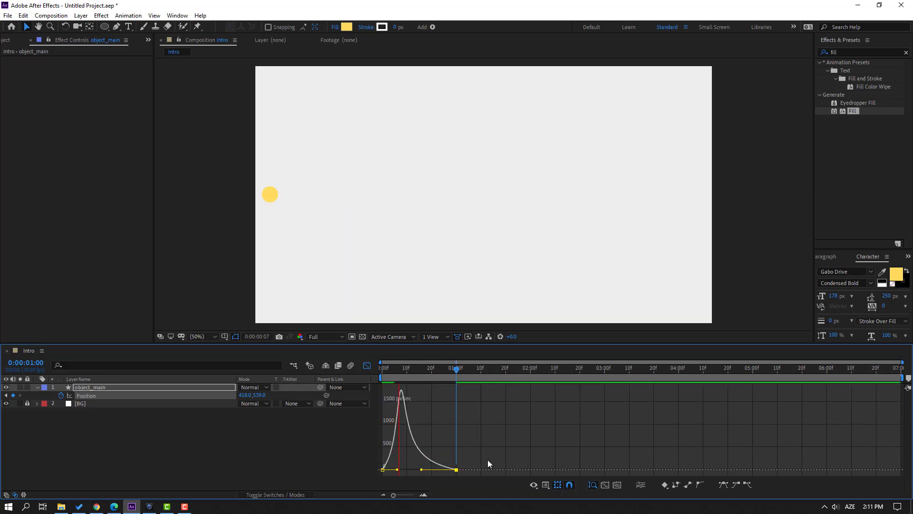
pyautogui.click(366, 365)
pyautogui.moveTo(459, 395); pyautogui.dragTo(501, 374)
pyautogui.press('space')
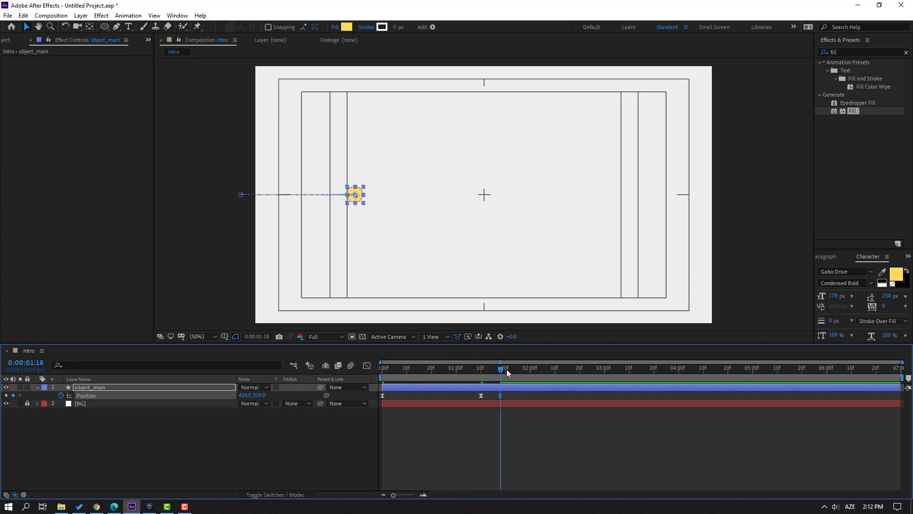
# Keyframe Position X at 362 at 2:05 and at 1974 at 3:13
pyautogui.moveTo(509, 369); pyautogui.dragTo(544, 373)
pyautogui.moveTo(243, 394); pyautogui.dragTo(181, 396)
pyautogui.moveTo(550, 367); pyautogui.dragTo(637, 377)
pyautogui.moveTo(243, 398); pyautogui.dragTo(335, 404)
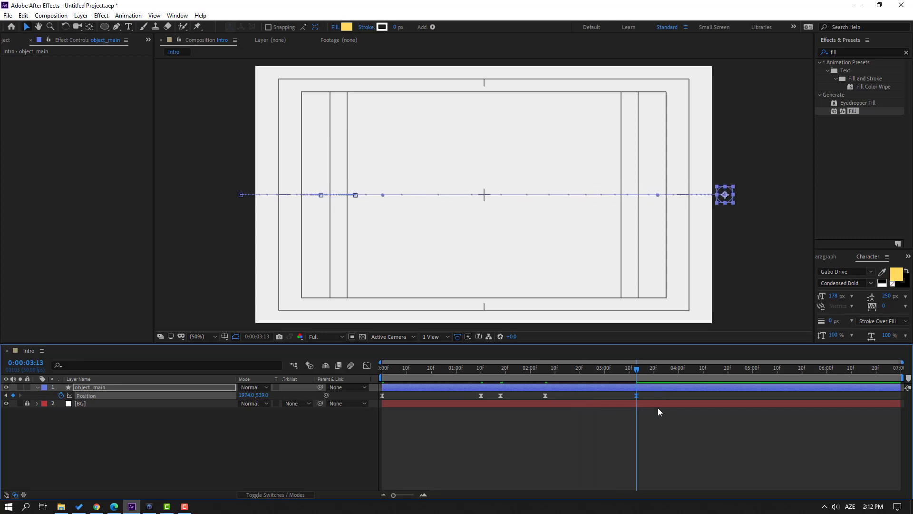
# Preview the full circle animation and select the later Position keyframes
pyautogui.press('space')
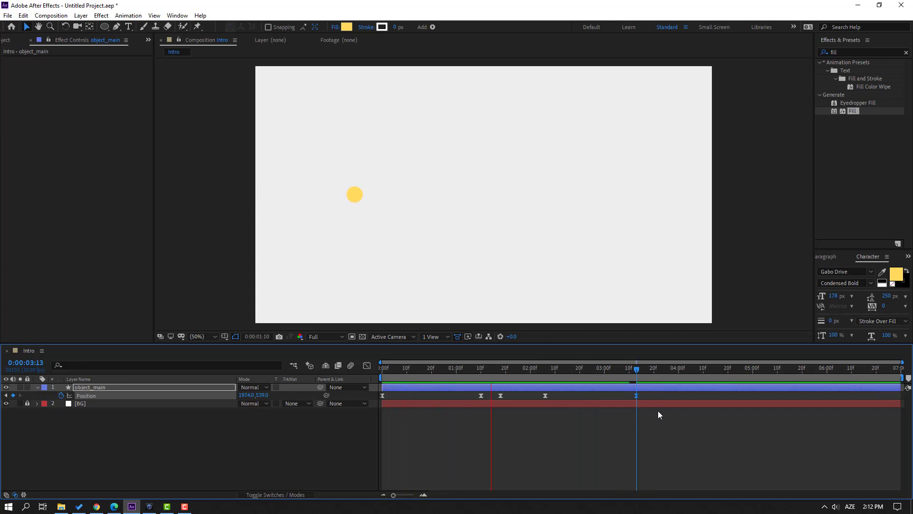
pyautogui.click(467, 370)
pyautogui.moveTo(467, 370); pyautogui.dragTo(489, 377)
pyautogui.moveTo(659, 395); pyautogui.dragTo(489, 401)
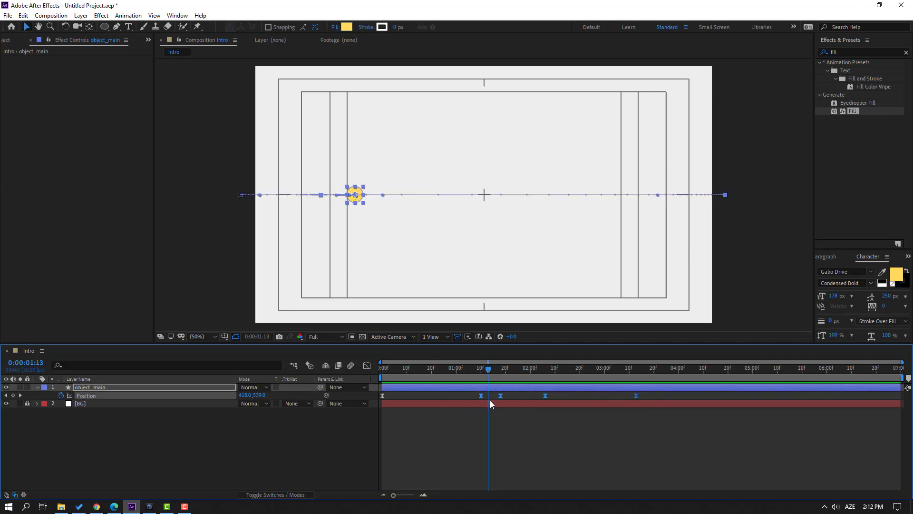
# Set the selected Position keyframes' spatial interpolation to Linear and preview the straight path
pyautogui.rightClick(500, 396)
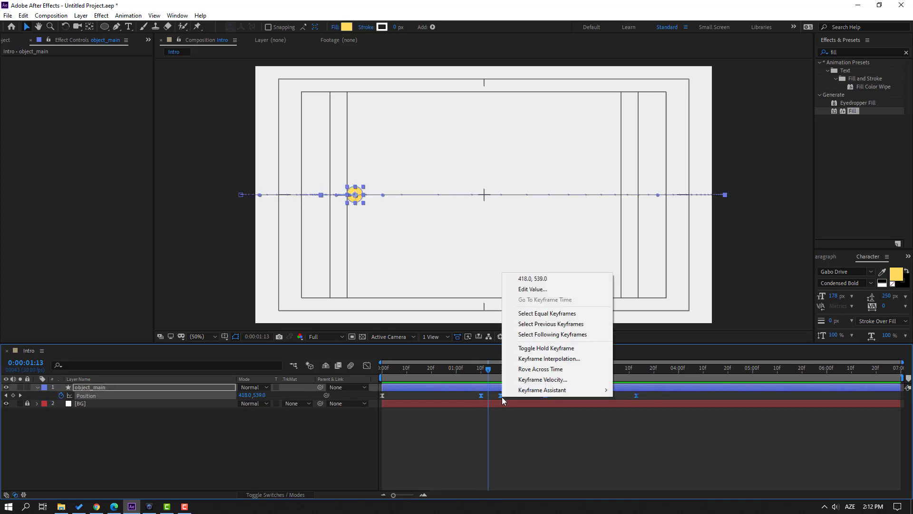
pyautogui.click(560, 360)
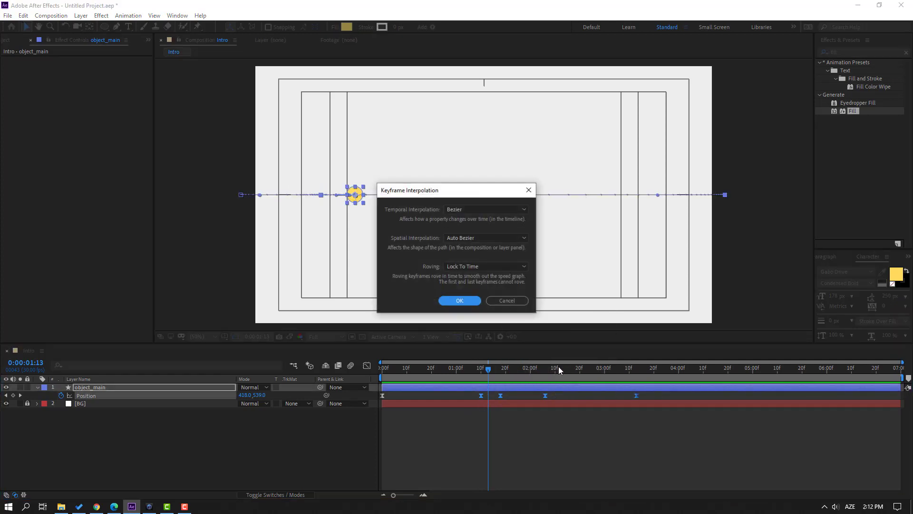
pyautogui.click(456, 238)
pyautogui.click(461, 261)
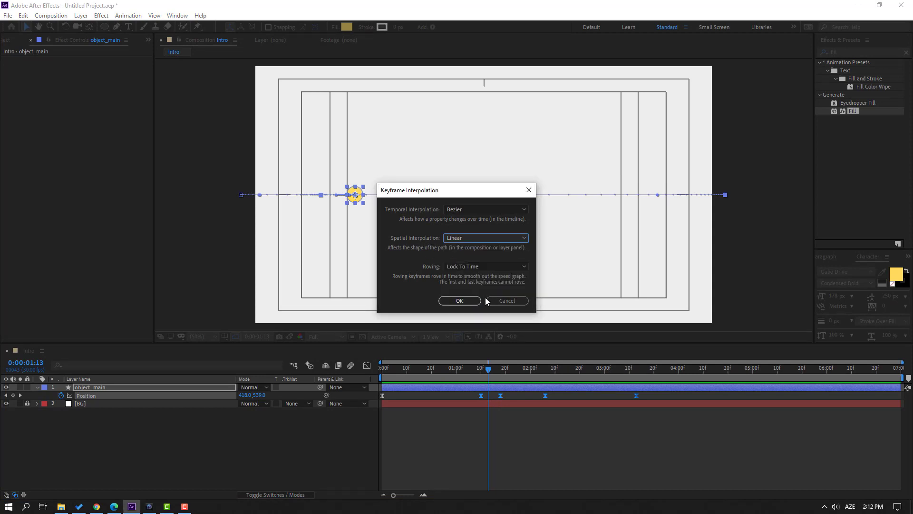
pyautogui.click(454, 300)
pyautogui.click(566, 457)
pyautogui.press('space')
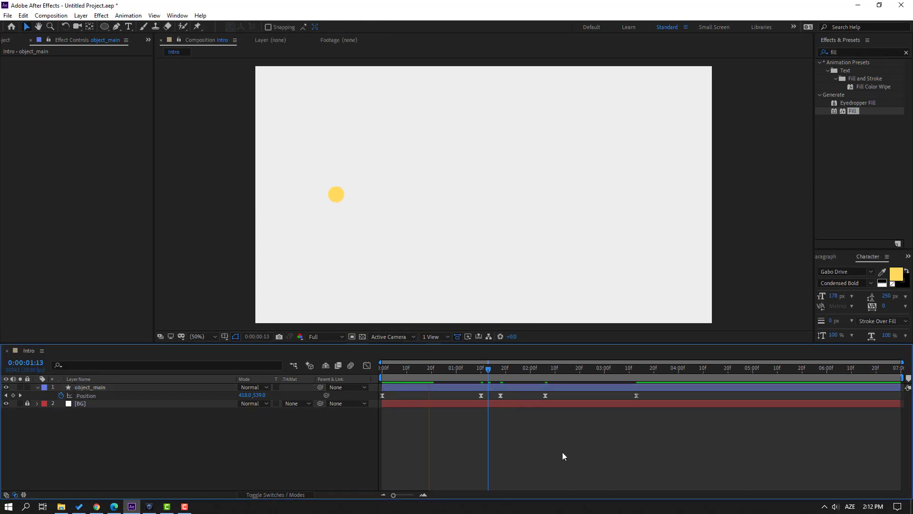
# Lengthen a Position keyframe's ease in the speed graph and start the work area near 1:10
pyautogui.click(498, 382)
pyautogui.moveTo(652, 392); pyautogui.dragTo(389, 422)
pyautogui.click(366, 365)
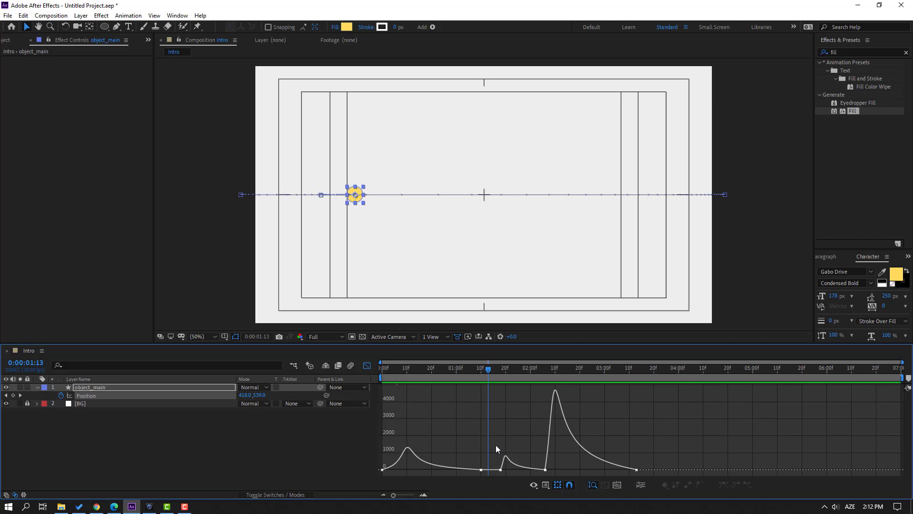
pyautogui.moveTo(489, 370); pyautogui.dragTo(517, 372)
pyautogui.press('=')
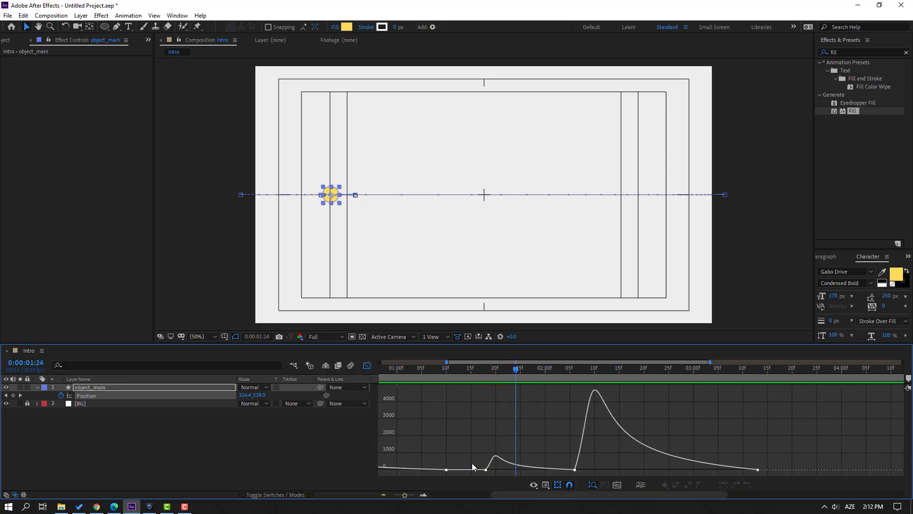
pyautogui.moveTo(489, 472); pyautogui.dragTo(547, 469)
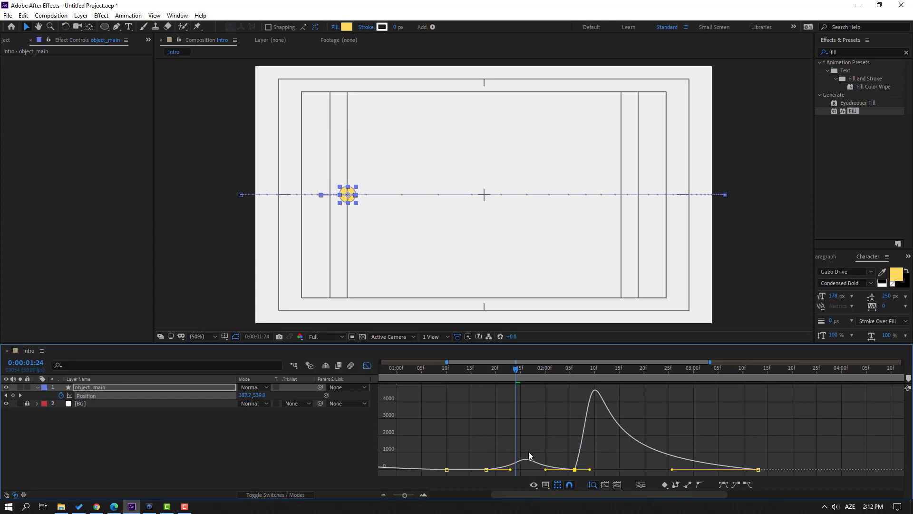
pyautogui.press('-')
pyautogui.moveTo(380, 375); pyautogui.dragTo(477, 375)
pyautogui.press('space')
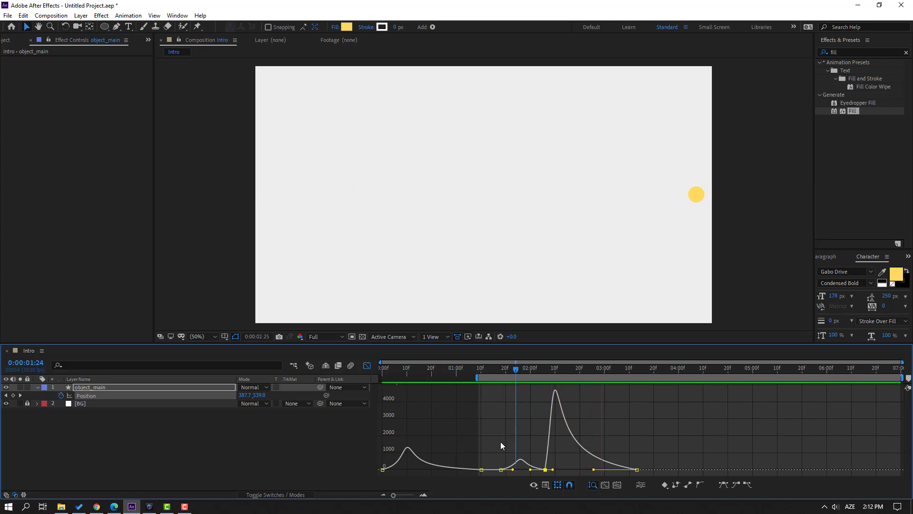
pyautogui.press('space')
# Reshape the small speed bump and shift it later, previewing each change
pyautogui.moveTo(515, 470); pyautogui.dragTo(520, 470)
pyautogui.press('space')
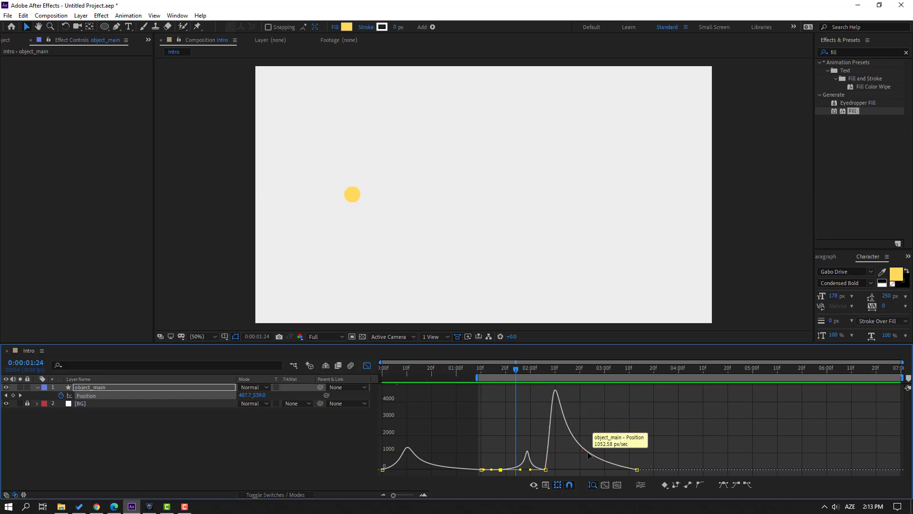
pyautogui.press('space')
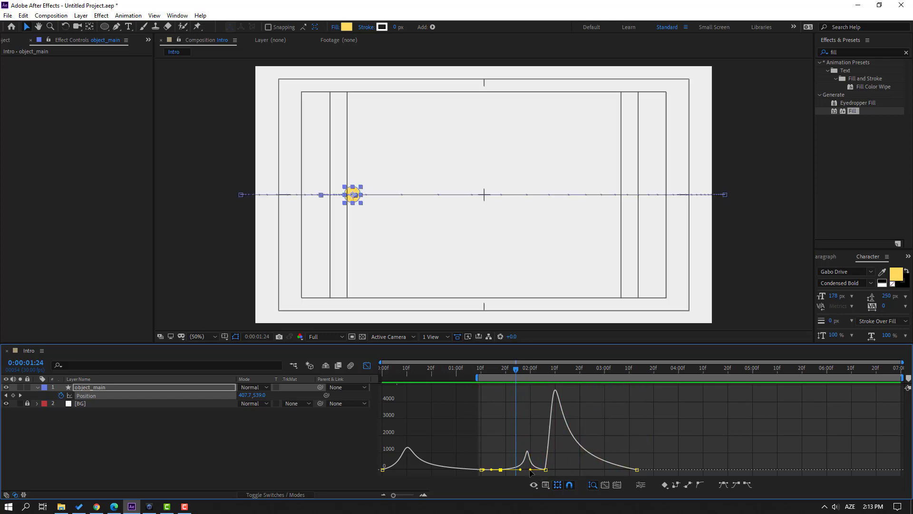
pyautogui.moveTo(531, 470); pyautogui.dragTo(539, 470)
pyautogui.press('space')
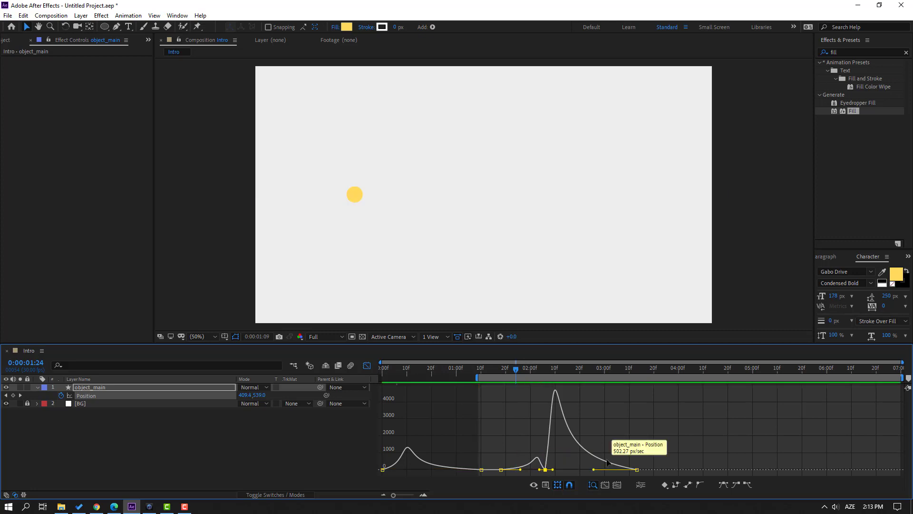
pyautogui.press('space')
# Extend the last keyframe's ease and move the sharp speed peak to near 3:00
pyautogui.click(533, 369)
pyautogui.click(600, 469)
pyautogui.moveTo(594, 469); pyautogui.dragTo(569, 470)
pyautogui.click(545, 469)
pyautogui.press('space')
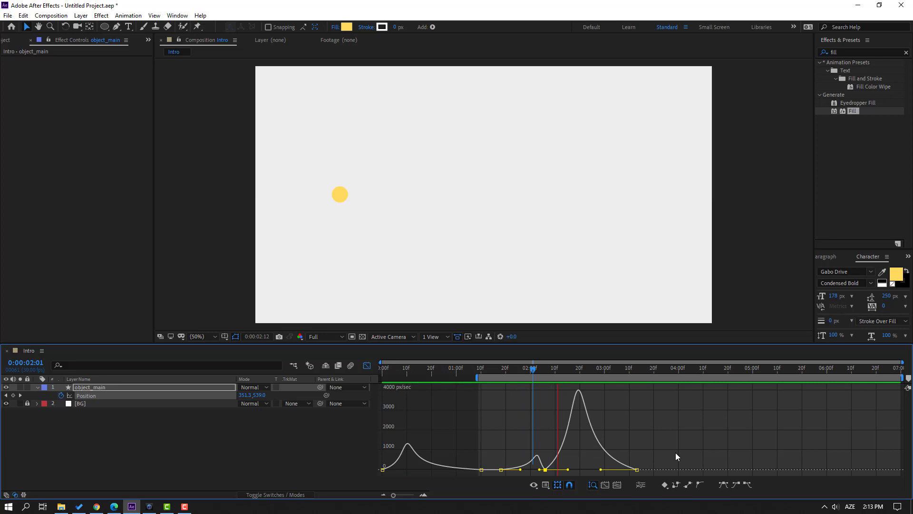
pyautogui.press('space')
pyautogui.moveTo(570, 470); pyautogui.dragTo(617, 470)
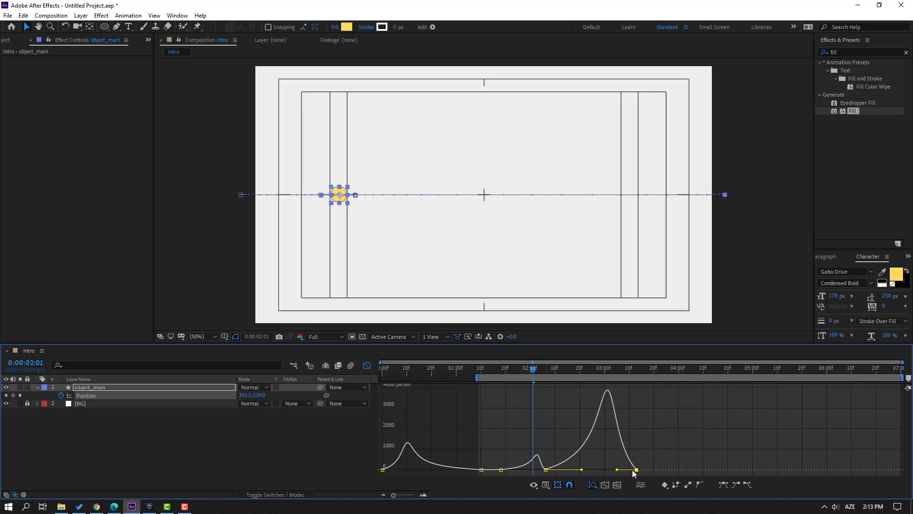
pyautogui.press('space')
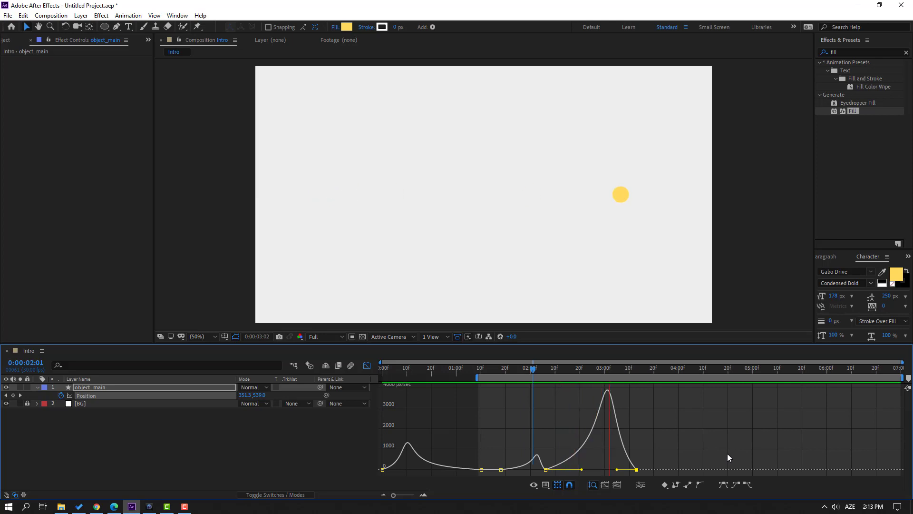
pyautogui.press('space')
pyautogui.moveTo(617, 471); pyautogui.dragTo(608, 470)
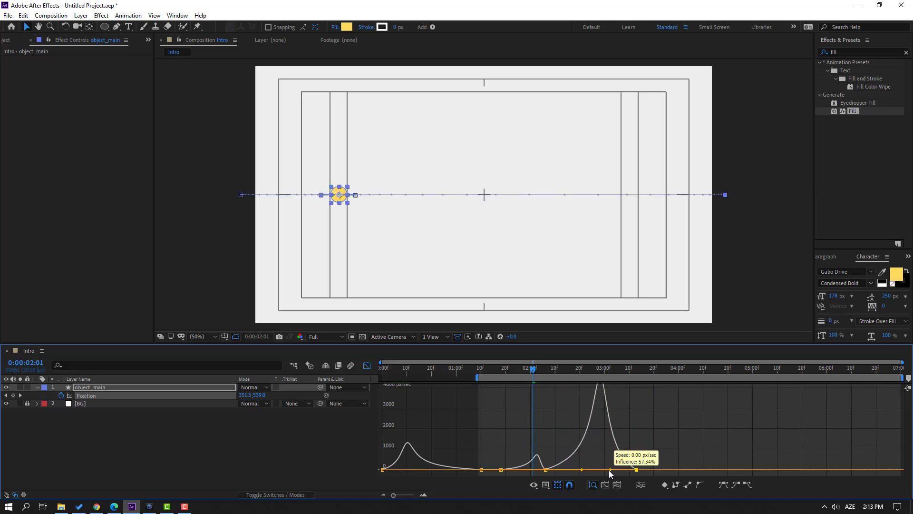
pyautogui.press('space')
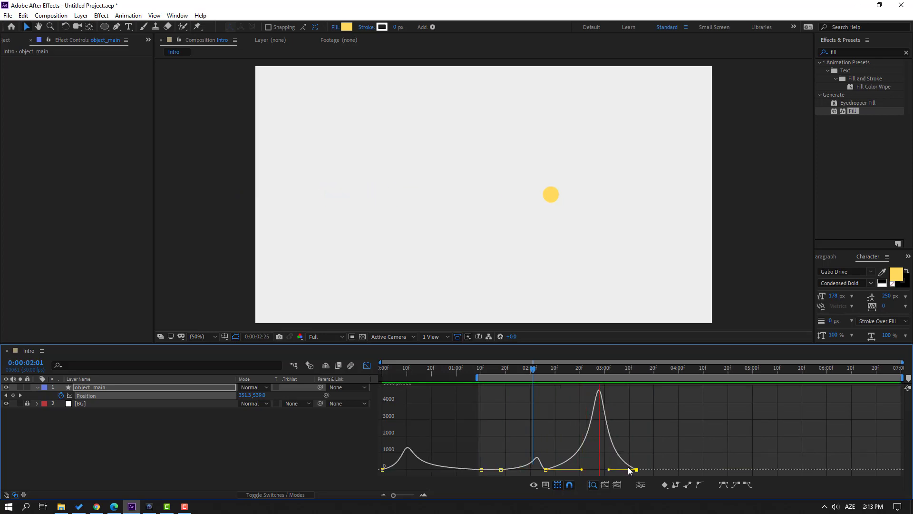
pyautogui.press('space')
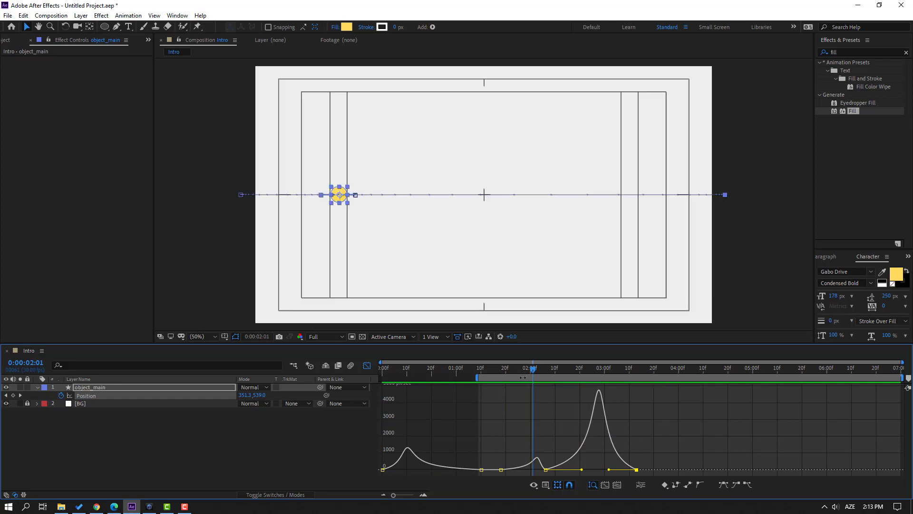
# Keyframe object_main's Scale from 100% at 2:06 to 3309% at 3:13 and preview
pyautogui.click(366, 365)
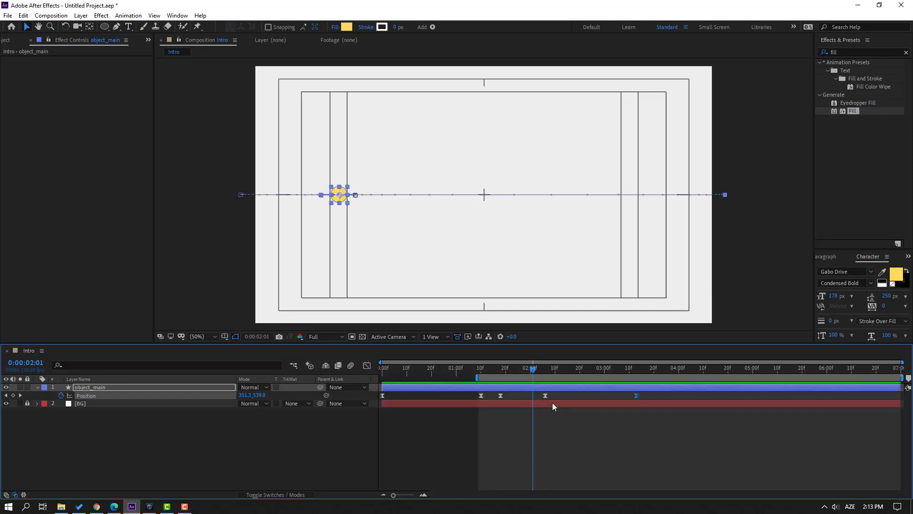
pyautogui.moveTo(470, 366); pyautogui.dragTo(545, 376)
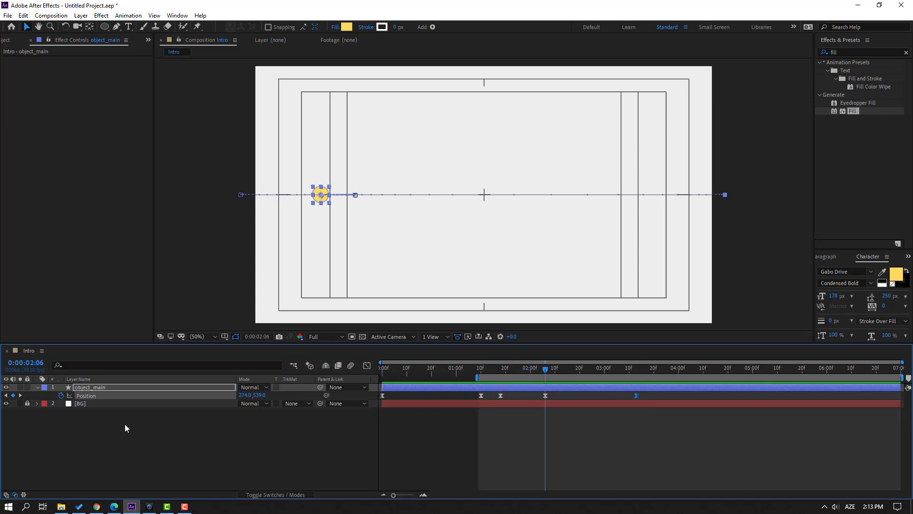
pyautogui.hotkey('shift', 's')
pyautogui.click(61, 404)
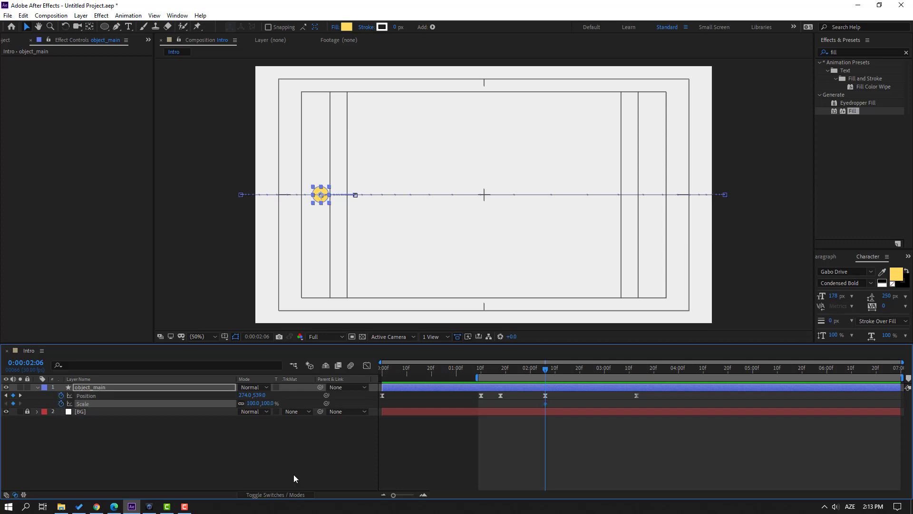
pyautogui.moveTo(548, 369); pyautogui.dragTo(636, 374)
pyautogui.moveTo(246, 403); pyautogui.dragTo(465, 403)
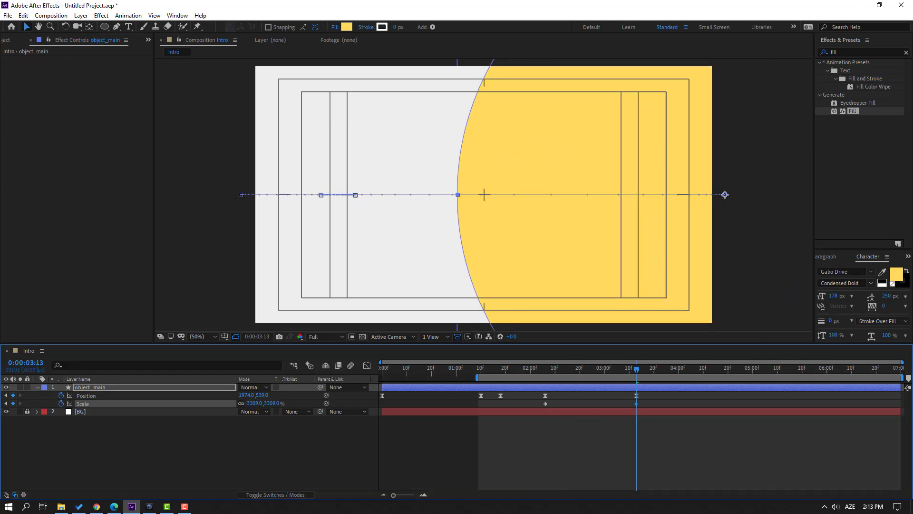
pyautogui.press('space')
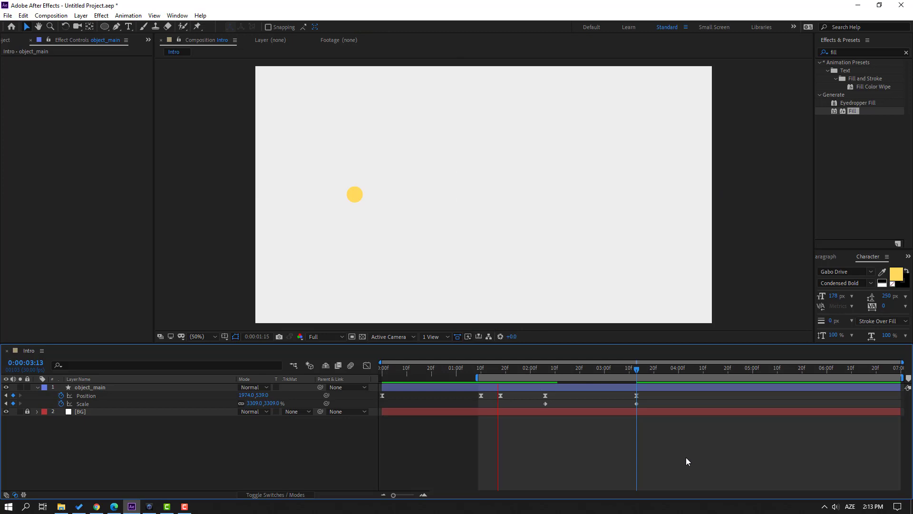
# Apply Easy Ease to both Scale keyframes
pyautogui.press('space')
pyautogui.moveTo(644, 403); pyautogui.dragTo(544, 406)
pyautogui.rightClick(545, 403)
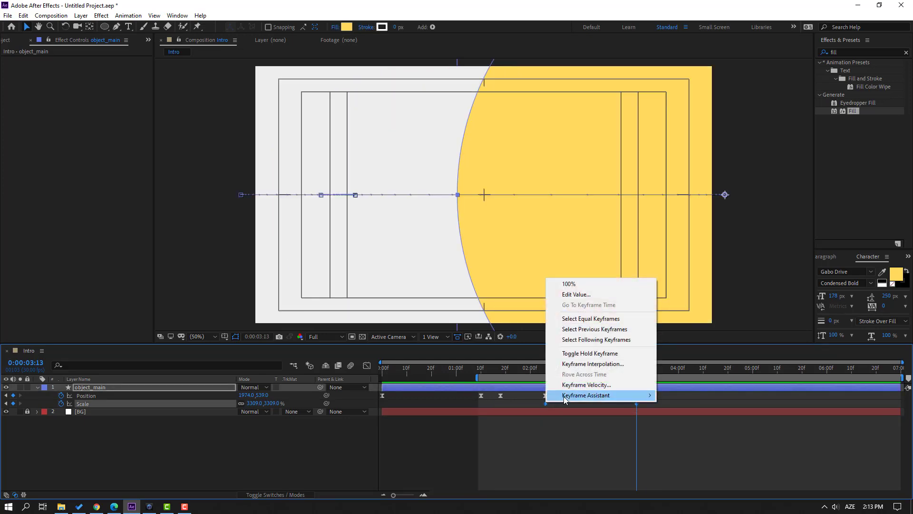
pyautogui.moveTo(599, 394)
pyautogui.click(675, 427)
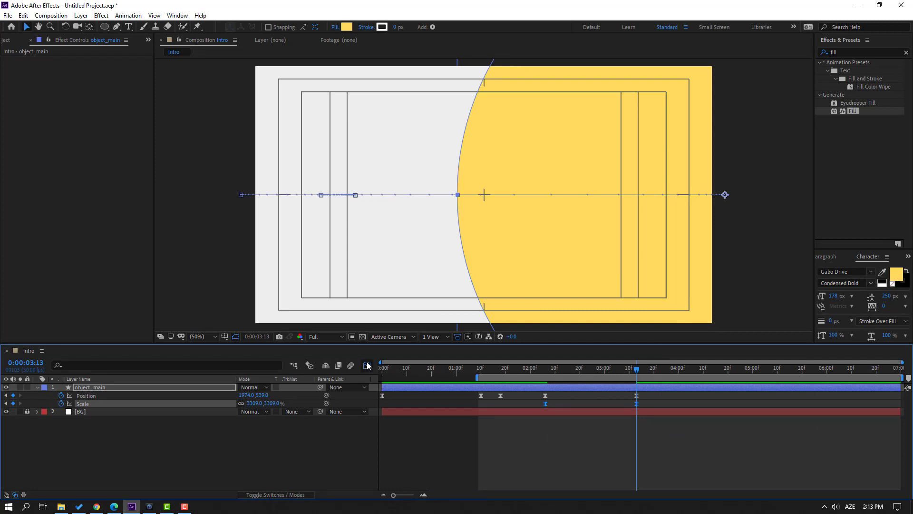
# Lengthen the first Scale keyframe's ease so growth spikes sharply near 3:00
pyautogui.click(367, 365)
pyautogui.click(545, 469)
pyautogui.moveTo(562, 470); pyautogui.dragTo(583, 469)
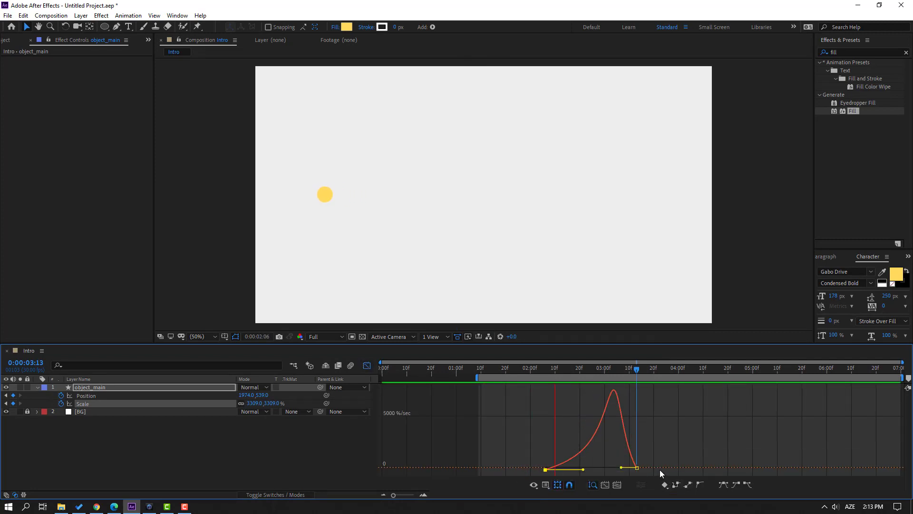
pyautogui.press('space')
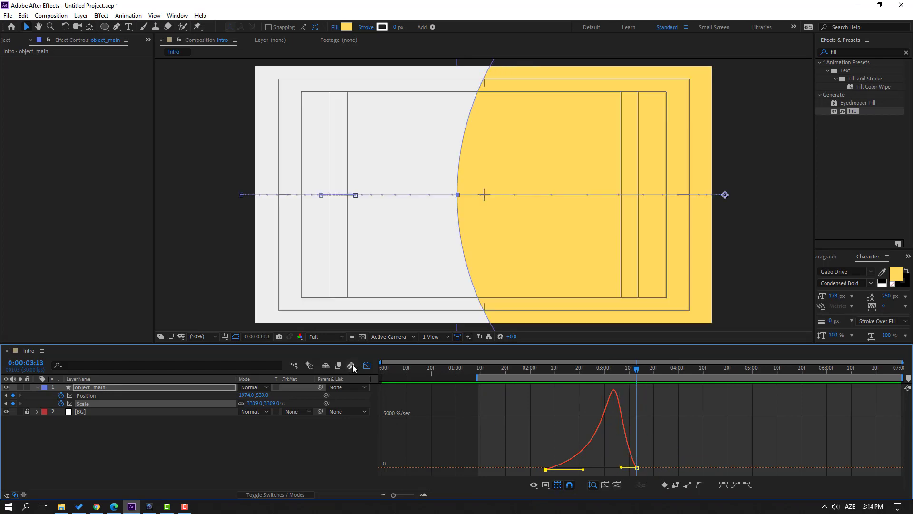
pyautogui.moveTo(584, 471); pyautogui.dragTo(591, 469)
pyautogui.press('space')
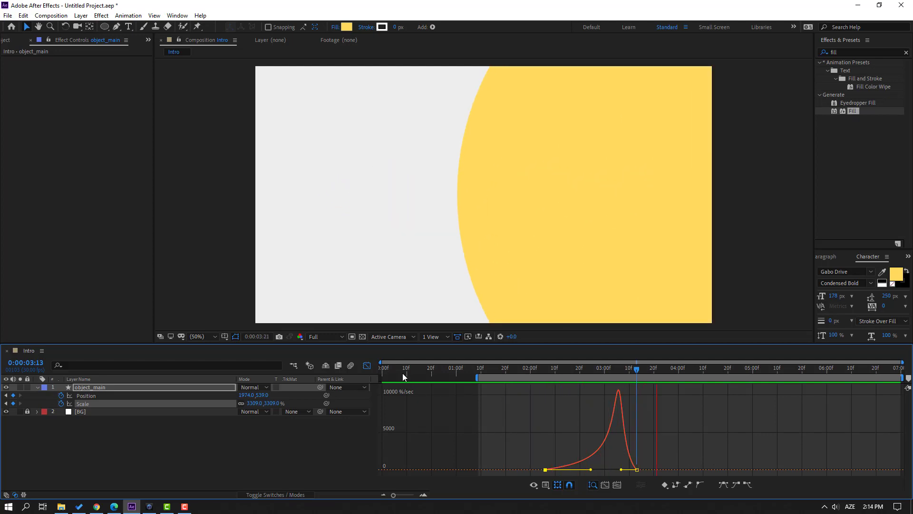
pyautogui.press('space')
pyautogui.click(366, 365)
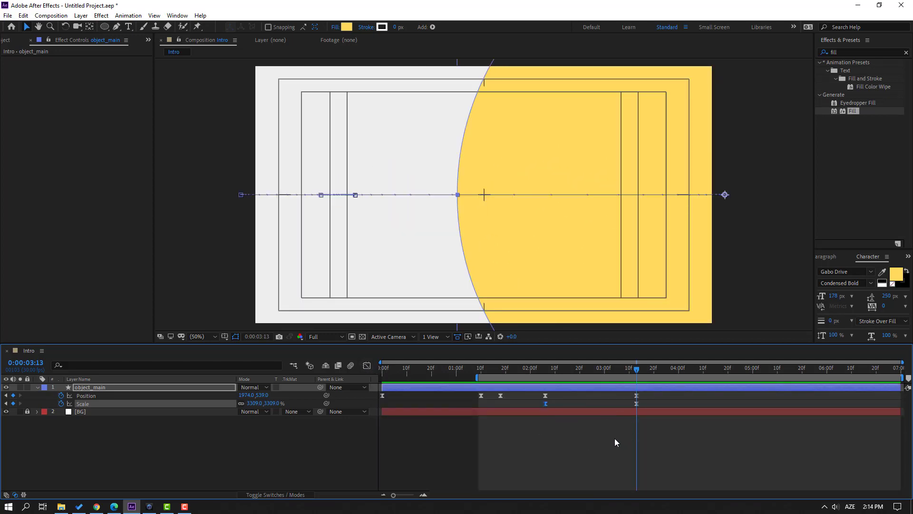
# Move the first Scale keyframe later, start the work area at 02:00 and preview
pyautogui.moveTo(545, 403); pyautogui.dragTo(576, 404)
pyautogui.moveTo(477, 377); pyautogui.dragTo(529, 377)
pyautogui.press('space')
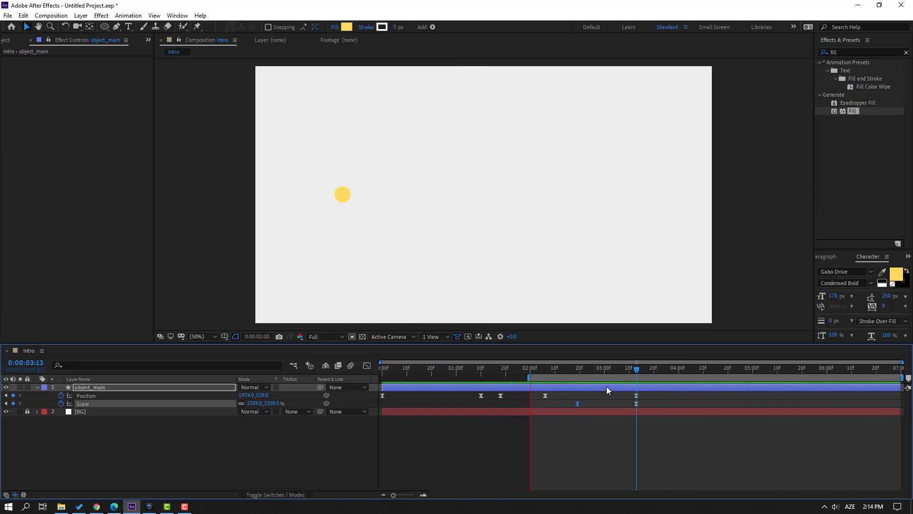
# At about 3:11, move the circle's final Position left to X 1789
pyautogui.moveTo(600, 370); pyautogui.dragTo(638, 373)
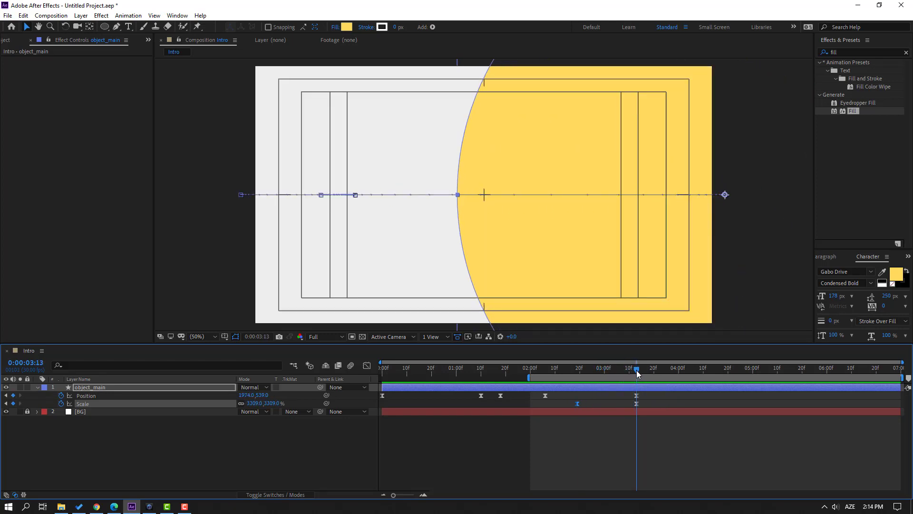
pyautogui.click(637, 396)
pyautogui.moveTo(250, 395); pyautogui.dragTo(171, 395)
# Lower object_main's final Scale keyframe from 3309% to 2547%
pyautogui.click(474, 439)
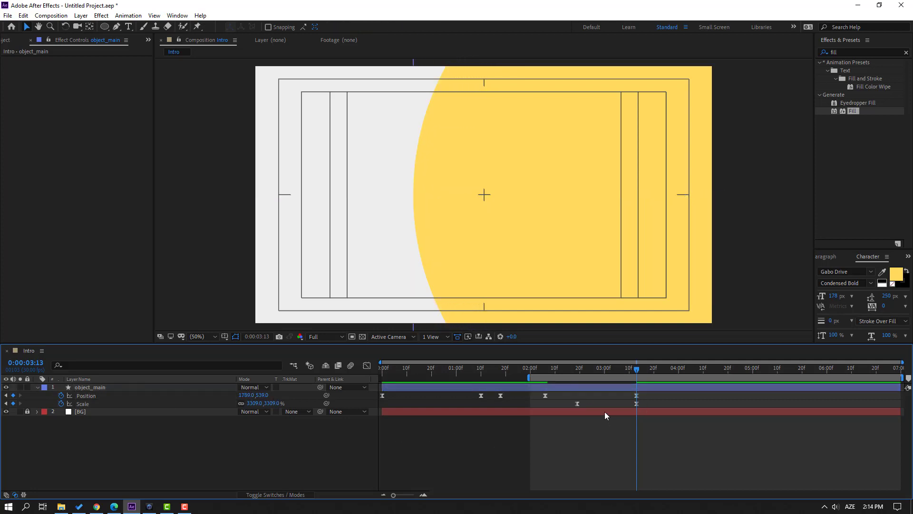
pyautogui.click(636, 404)
pyautogui.moveTo(251, 404); pyautogui.dragTo(174, 404)
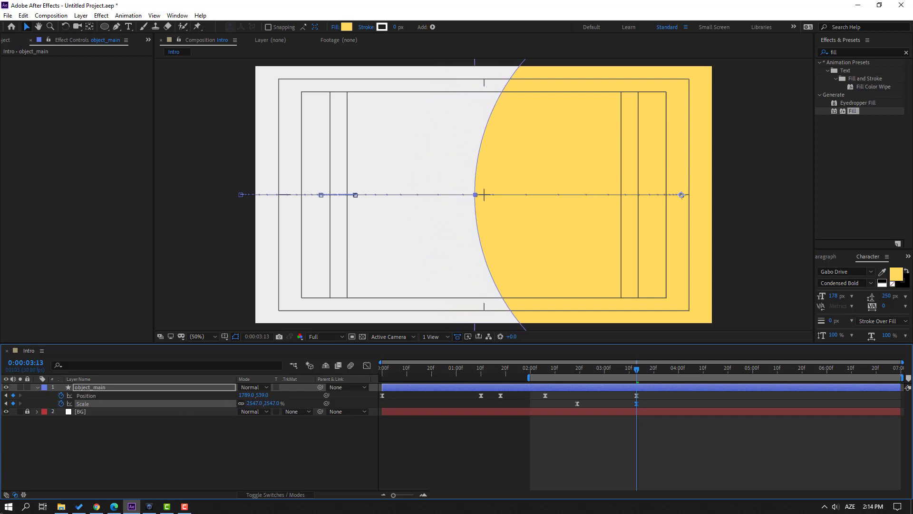
pyautogui.click(545, 470)
# Preview the animation at 25% view zoom and select the four Position and Scale keyframes
pyautogui.press('space')
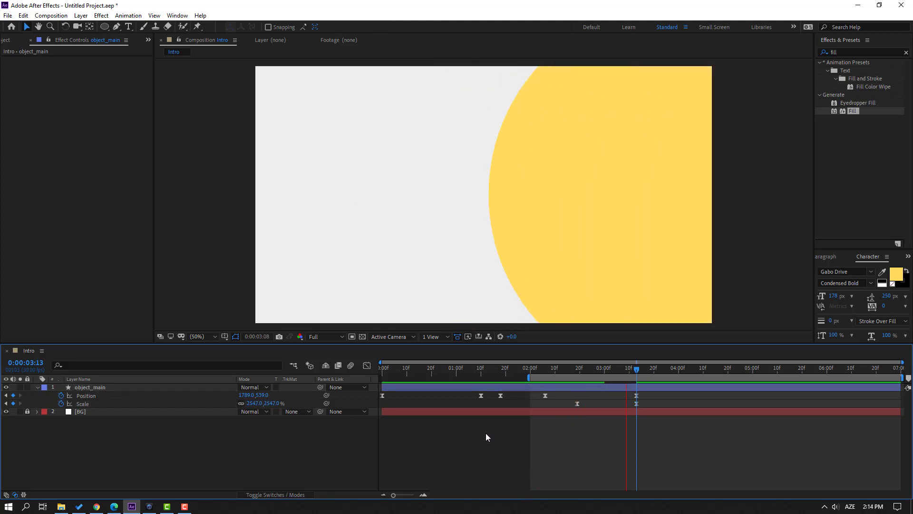
pyautogui.press(',')
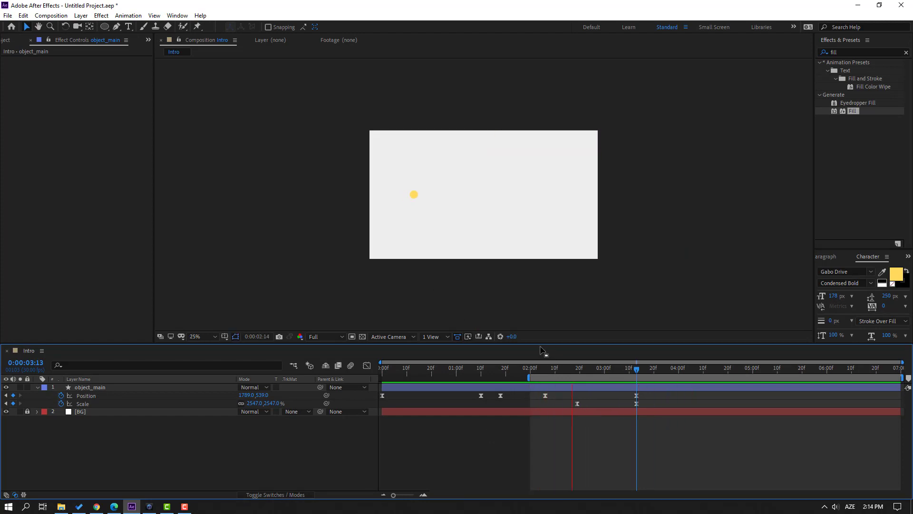
pyautogui.press('space')
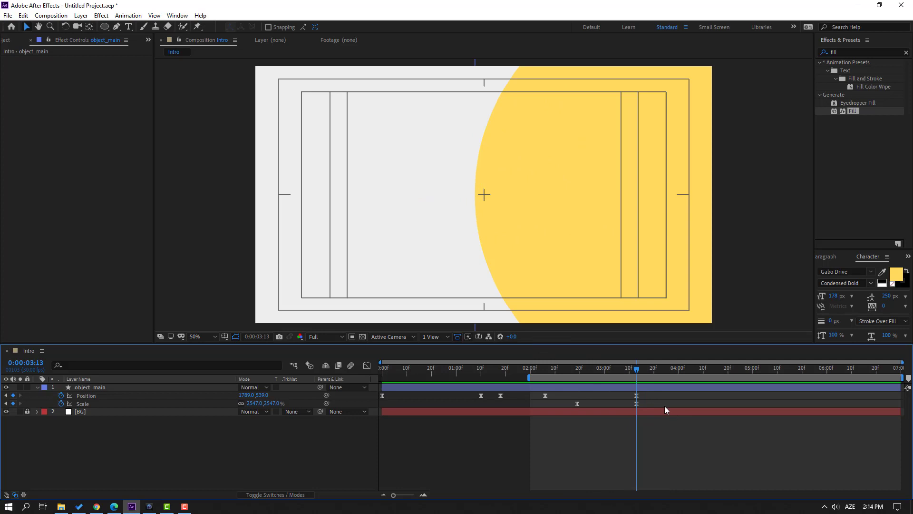
pyautogui.moveTo(650, 394); pyautogui.dragTo(535, 413)
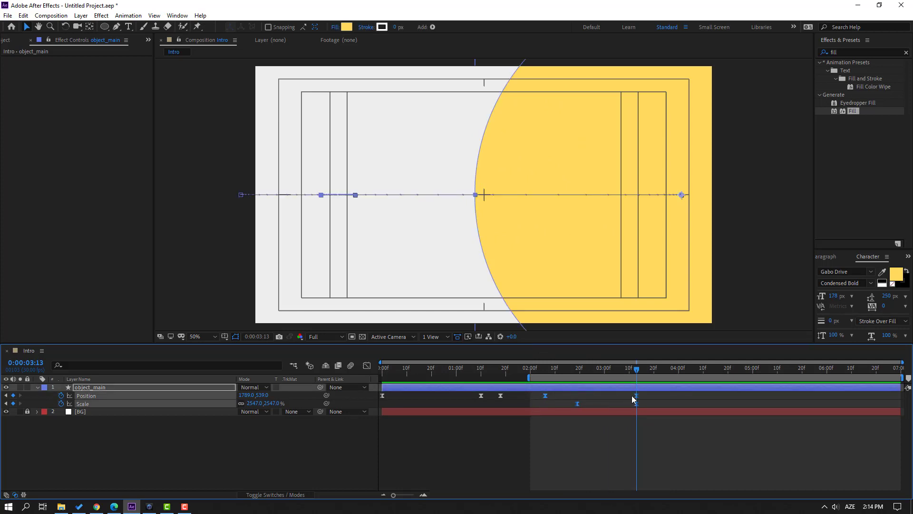
# In the Graph Editor, drag the last Scale keyframes' influence handles left for a gentler ease-in
pyautogui.click(367, 365)
pyautogui.press('=')
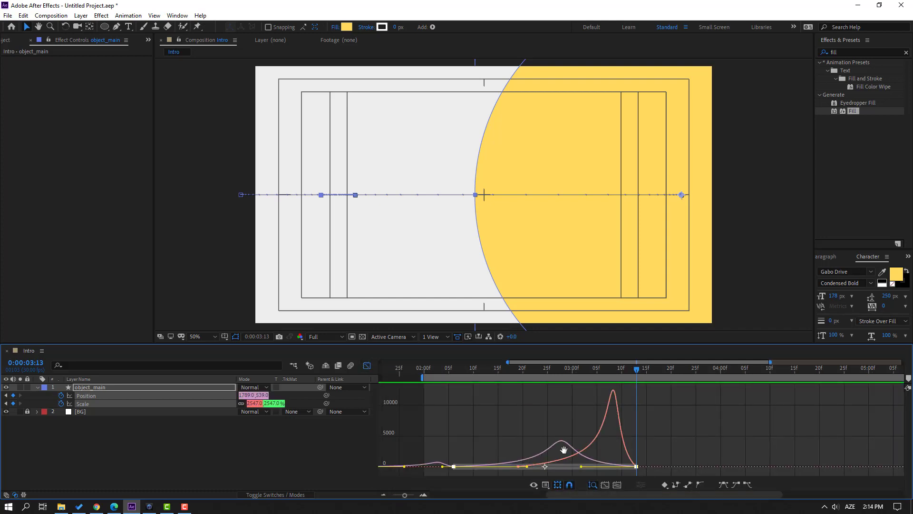
pyautogui.moveTo(564, 450); pyautogui.dragTo(604, 465)
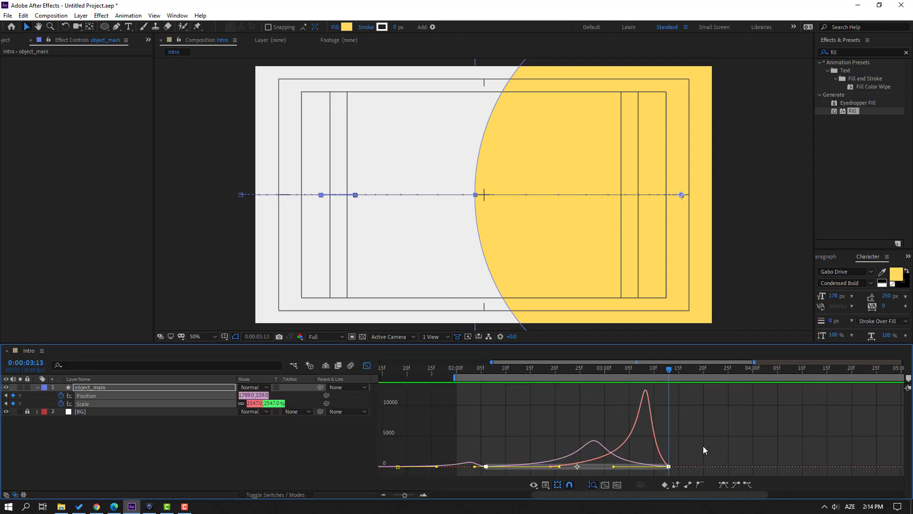
pyautogui.click(629, 433)
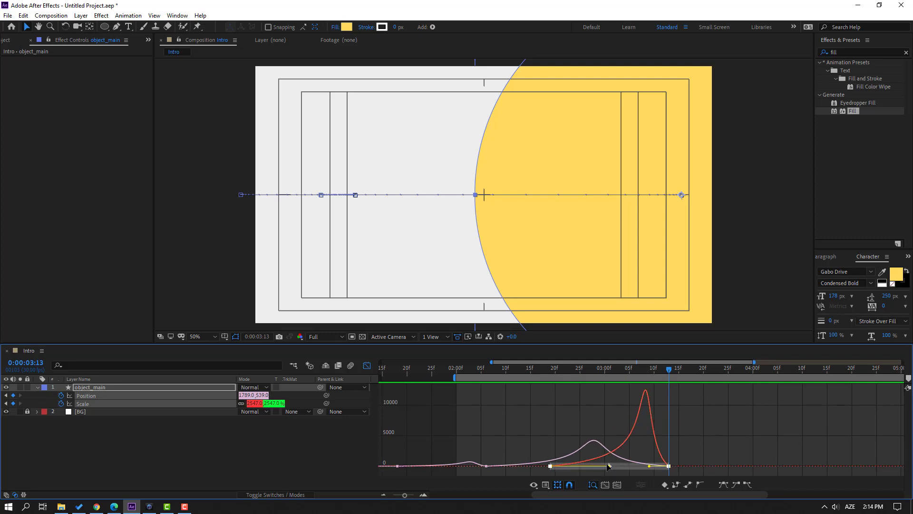
pyautogui.moveTo(609, 467); pyautogui.dragTo(631, 468)
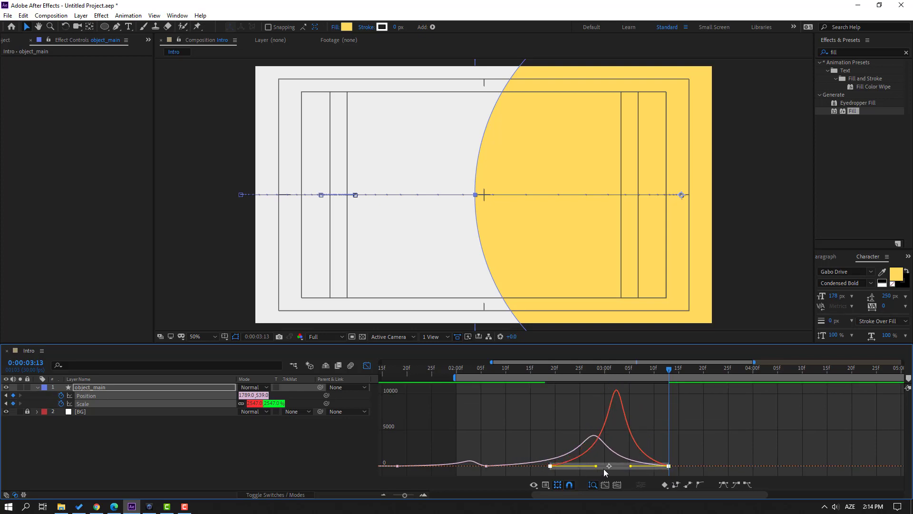
pyautogui.moveTo(598, 469); pyautogui.dragTo(582, 465)
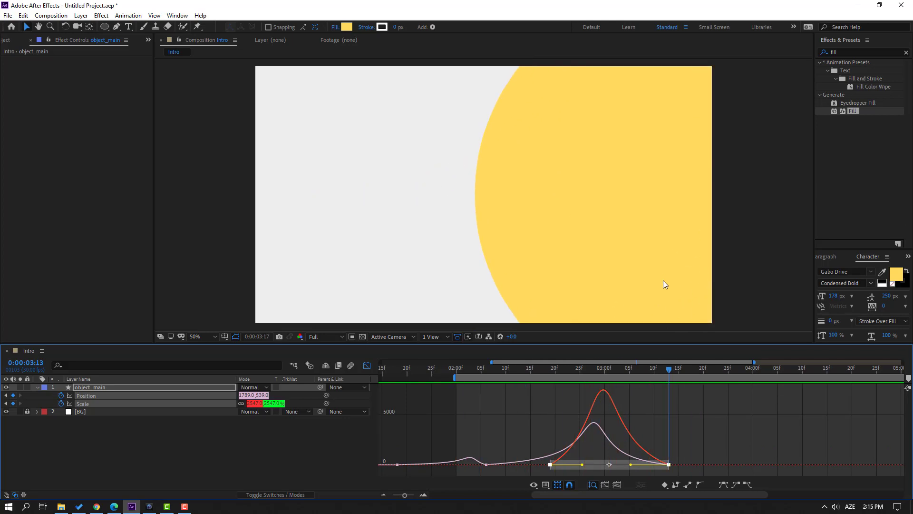
pyautogui.press('space')
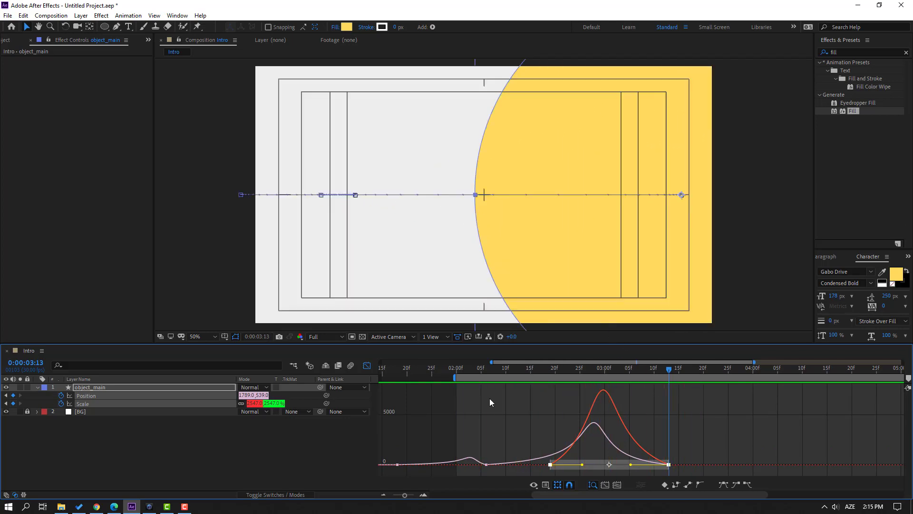
# Return to the layer bars and collapse object_main's animated properties
pyautogui.click(367, 366)
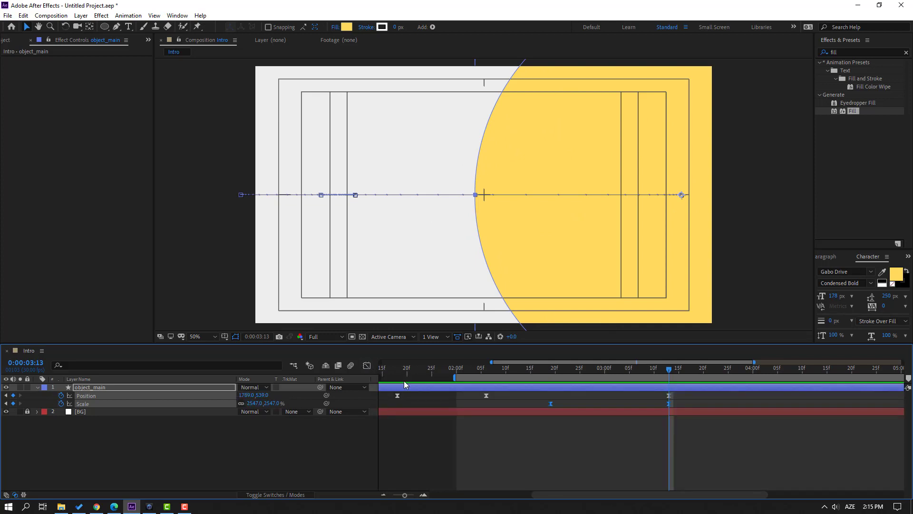
pyautogui.scroll(-3, 397, 440)
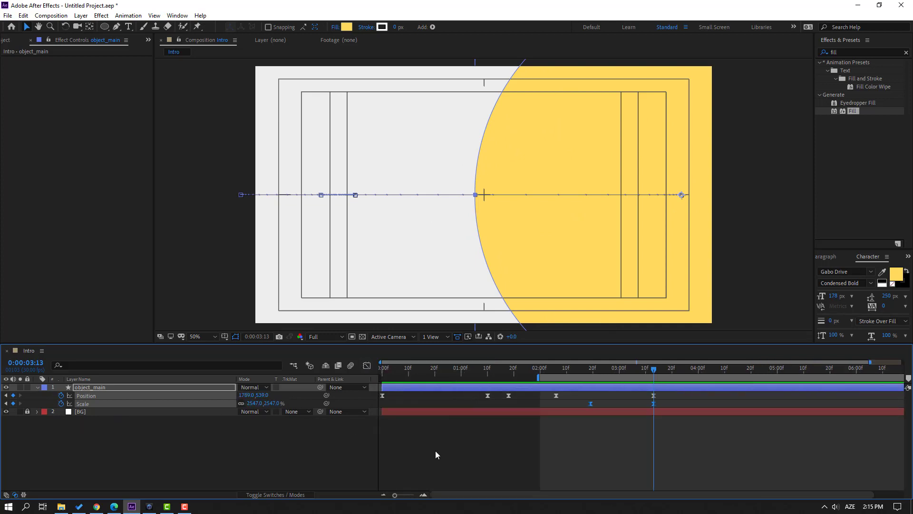
pyautogui.press('u')
pyautogui.click(143, 424)
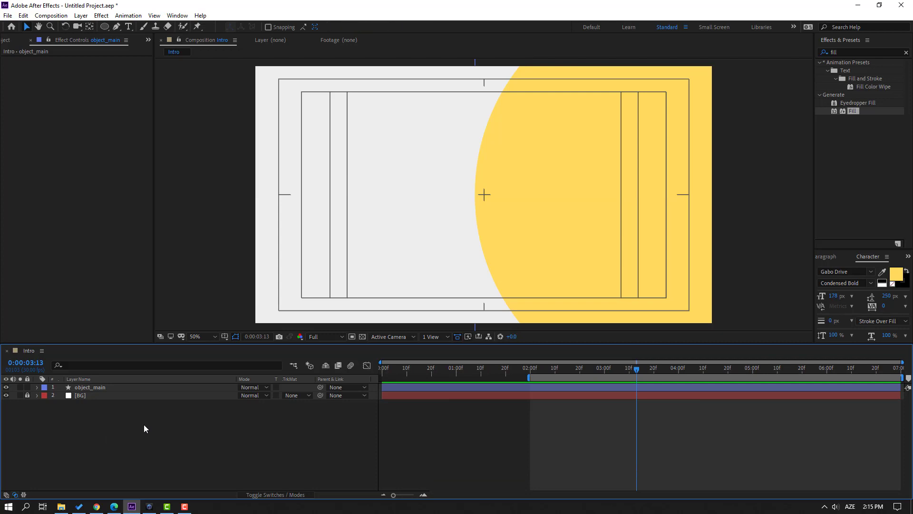
# Create a text layer reading HOUSE and move it toward the frame centre
pyautogui.click(128, 26)
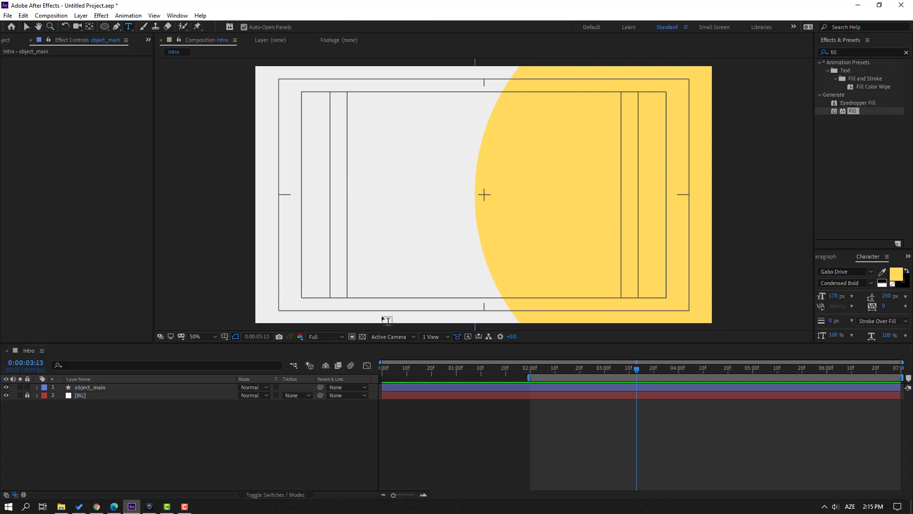
pyautogui.click(325, 190)
pyautogui.write('HOUSE')
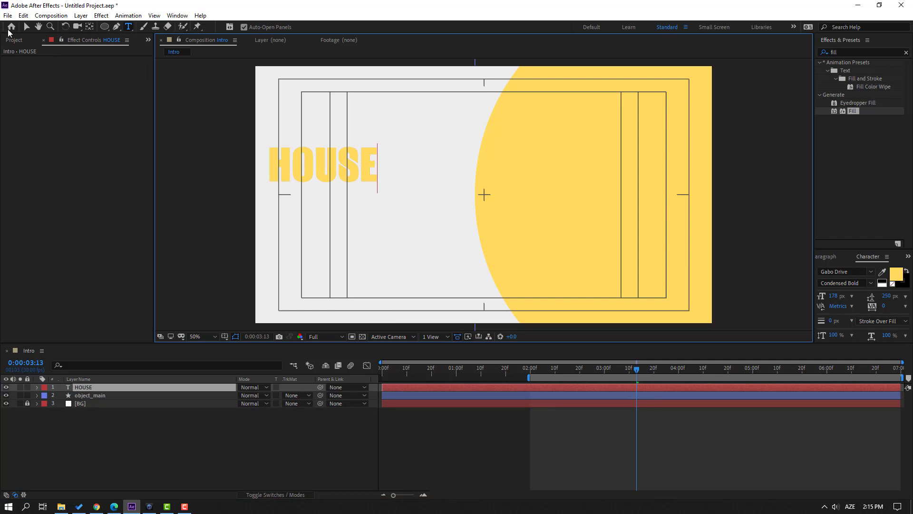
pyautogui.click(27, 27)
pyautogui.moveTo(355, 152); pyautogui.dragTo(461, 169)
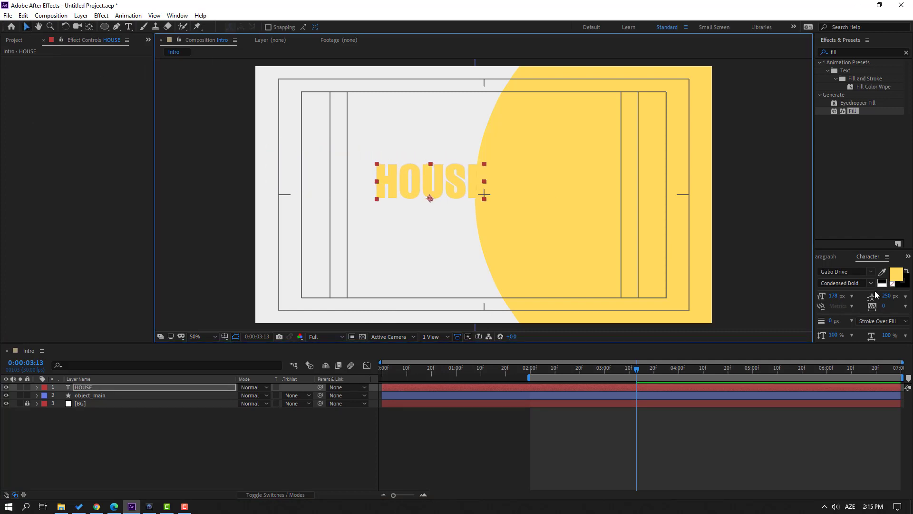
# Set HOUSE's fill colour to FCFCFC and place it on the yellow circle
pyautogui.click(895, 275)
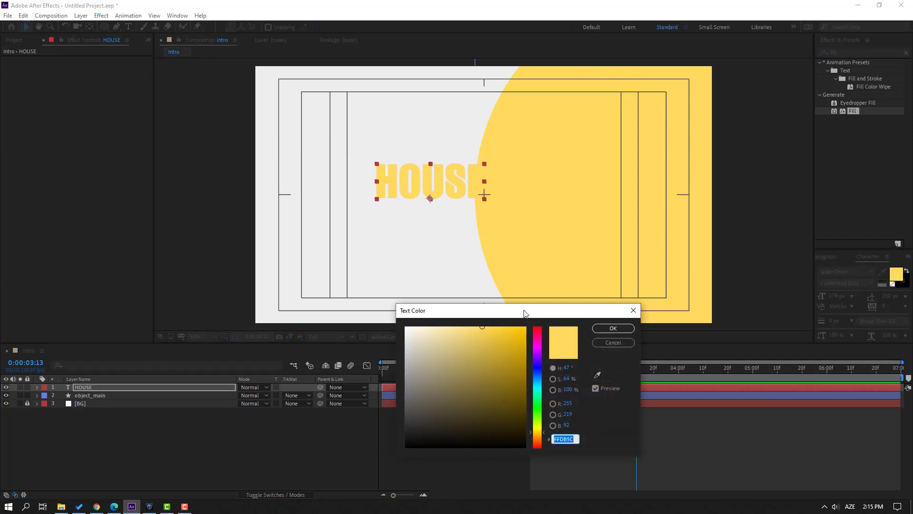
pyautogui.moveTo(521, 314); pyautogui.dragTo(531, 311)
pyautogui.write('FCFCFC')
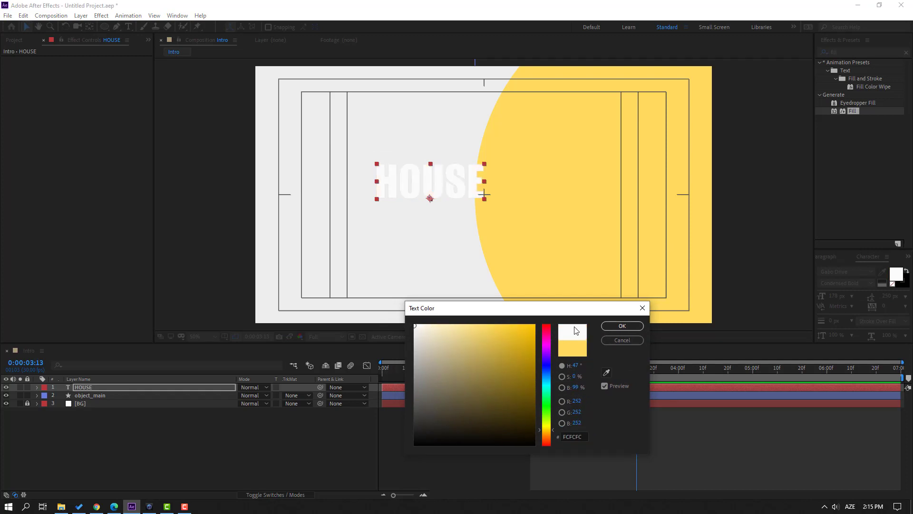
pyautogui.click(622, 326)
pyautogui.moveTo(433, 182); pyautogui.dragTo(560, 190)
# Duplicate HOUSE as HOUSE 2 and nudge the copy to the left
pyautogui.click(80, 387)
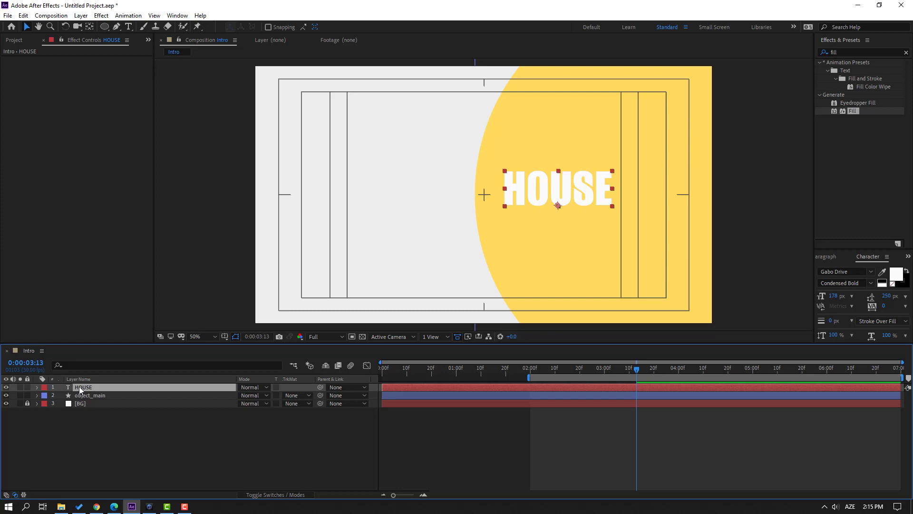
pyautogui.hotkey('ctrl', 'd')
pyautogui.press('Return')
pyautogui.hotkey('shift', 'Left')
pyautogui.hotkey('shift', 'Left')
pyautogui.hotkey('shift', 'Left')
pyautogui.hotkey('shift', 'Left')
pyautogui.hotkey('shift', 'Left')
pyautogui.hotkey('shift', 'Left')
pyautogui.hotkey('shift', 'Left')
pyautogui.hotkey('shift', 'Left')
pyautogui.hotkey('shift', 'Left')
pyautogui.hotkey('shift', 'Left')
pyautogui.hotkey('shift', 'Left')
pyautogui.hotkey('shift', 'Left')
pyautogui.hotkey('shift', 'Left')
pyautogui.hotkey('shift', 'Left')
pyautogui.hotkey('shift', 'Left')
pyautogui.hotkey('shift', 'Left')
pyautogui.hotkey('shift', 'Left')
pyautogui.hotkey('shift', 'Left')
pyautogui.hotkey('shift', 'Left')
pyautogui.hotkey('shift', 'Left')
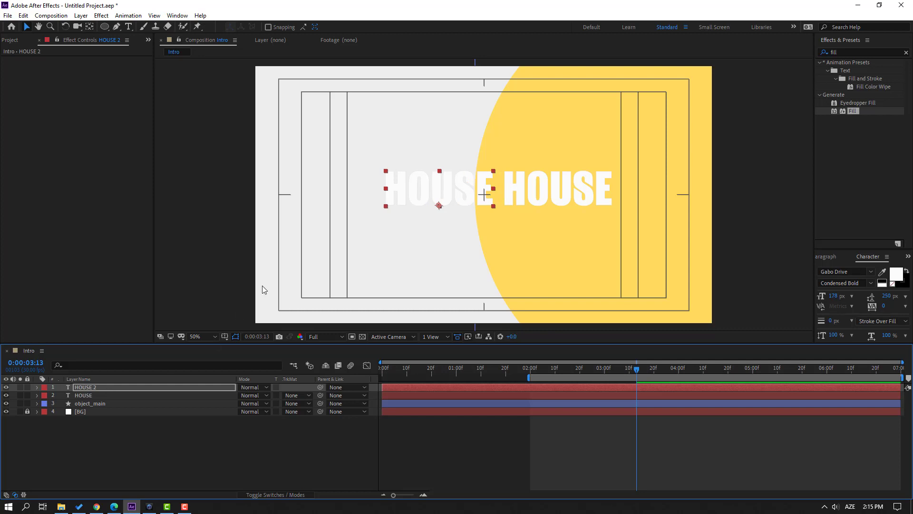
# Change the duplicate's text from HOUSE to EDUCATION
pyautogui.doubleClick(414, 188)
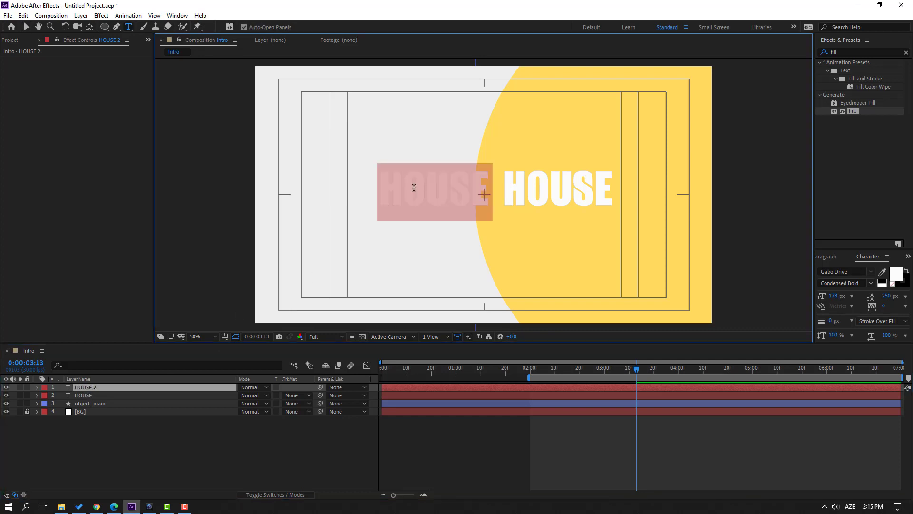
pyautogui.write('EDUCATION')
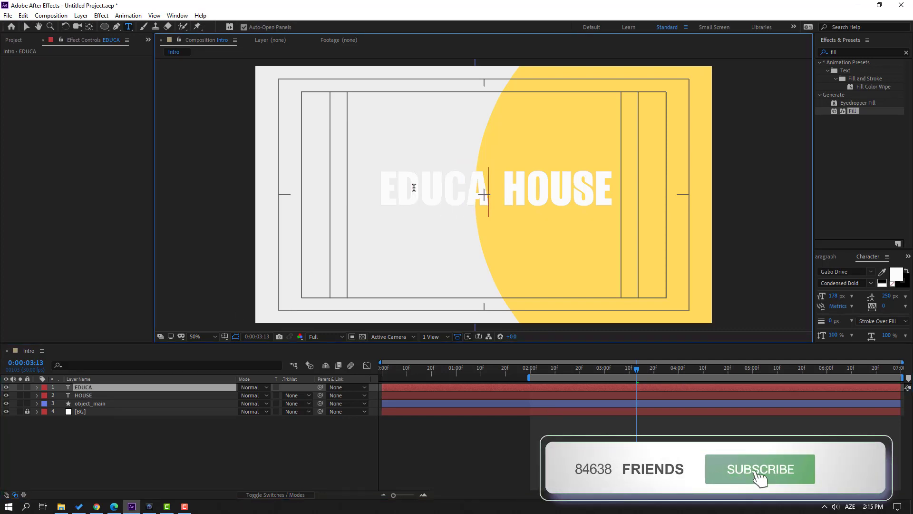
pyautogui.press('BackSpace')
pyautogui.press('BackSpace')
pyautogui.press('BackSpace')
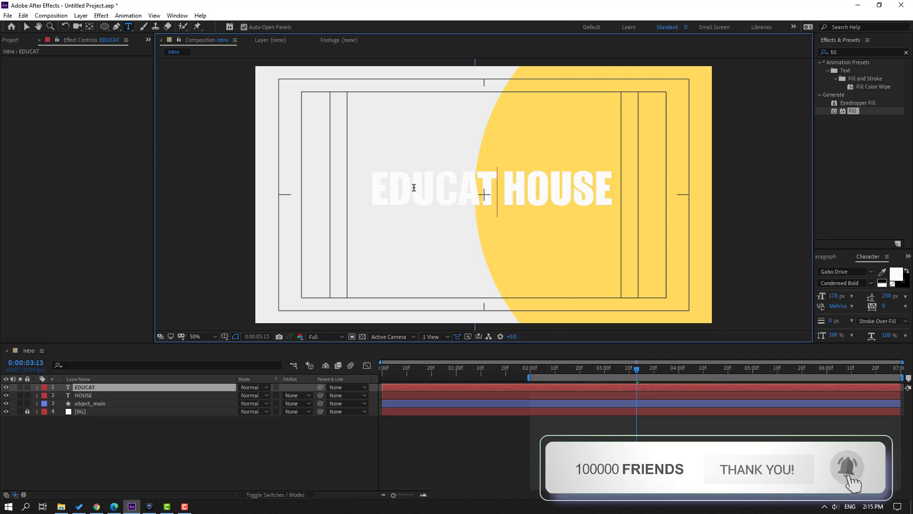
pyautogui.write('ION')
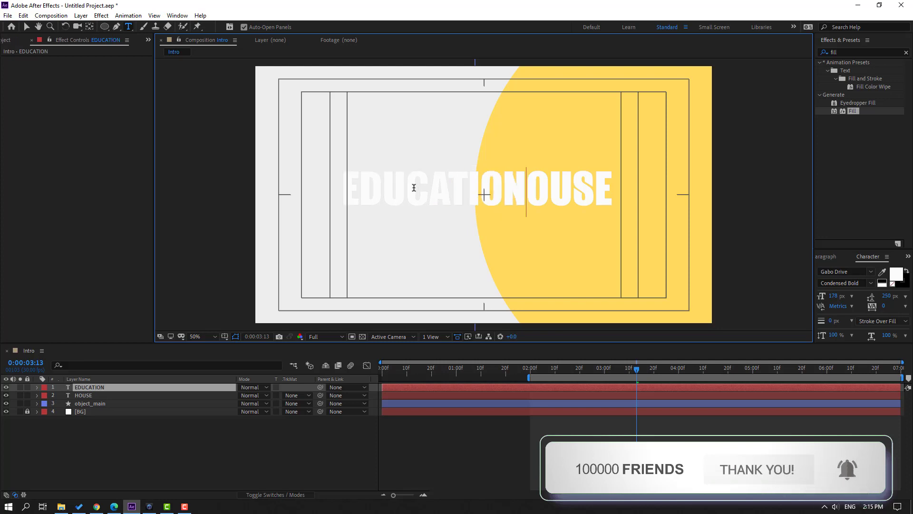
pyautogui.click(27, 27)
# Colour EDUCATION with the circle's yellow FFDB5C via eyedropper and nudge it left
pyautogui.click(897, 274)
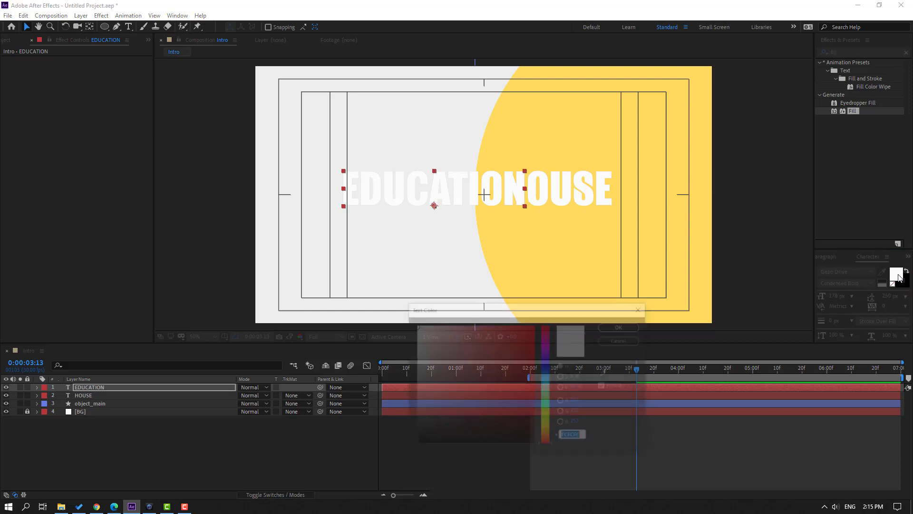
pyautogui.click(608, 373)
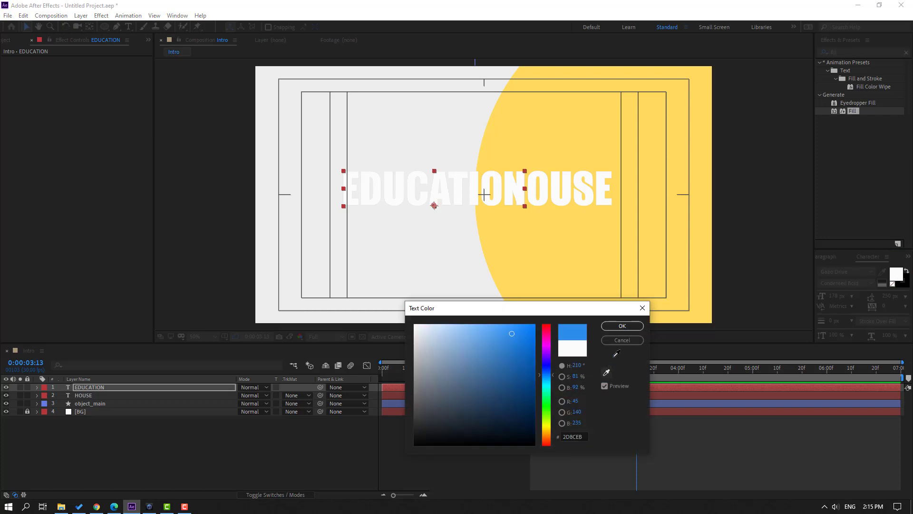
pyautogui.click(580, 257)
pyautogui.click(615, 328)
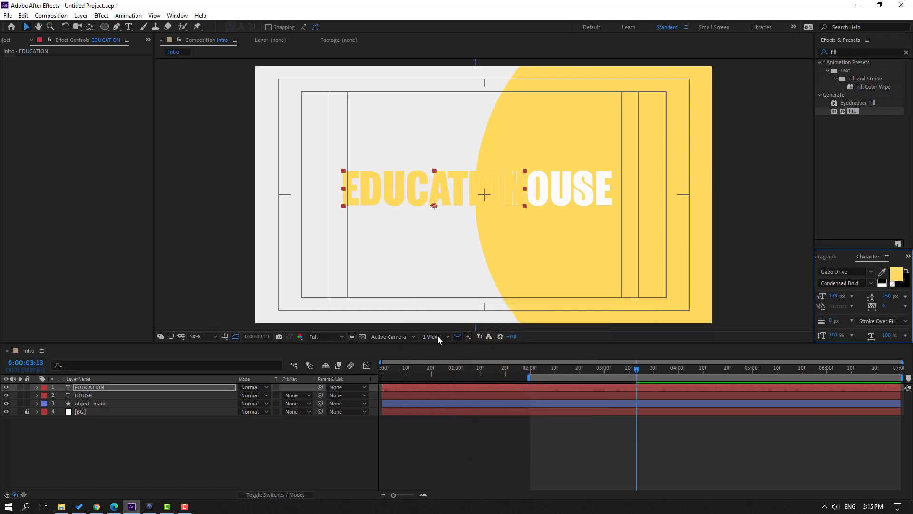
pyautogui.hotkey('shift', 'Left')
pyautogui.hotkey('shift', 'Left')
pyautogui.hotkey('shift', 'Left')
pyautogui.hotkey('shift', 'Left')
pyautogui.hotkey('shift', 'Left')
pyautogui.hotkey('shift', 'Left')
pyautogui.hotkey('shift', 'Left')
pyautogui.hotkey('shift', 'Left')
pyautogui.hotkey('shift', 'Left')
pyautogui.hotkey('shift', 'Left')
pyautogui.hotkey('shift', 'Left')
pyautogui.hotkey('shift', 'Left')
pyautogui.hotkey('shift', 'Left')
pyautogui.hotkey('shift', 'Left')
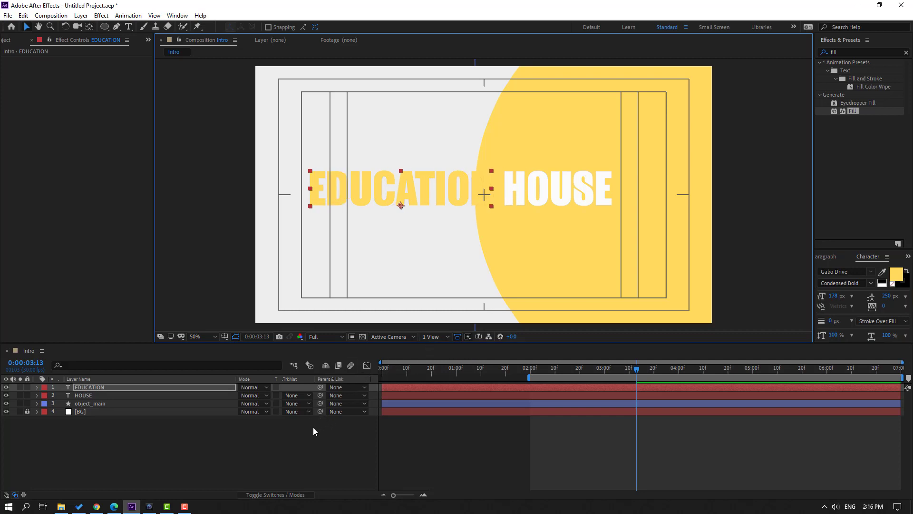
# Hide EDUCATION, duplicate object_main, and move HOUSE below object_main 2
pyautogui.click(6, 394)
pyautogui.click(6, 387)
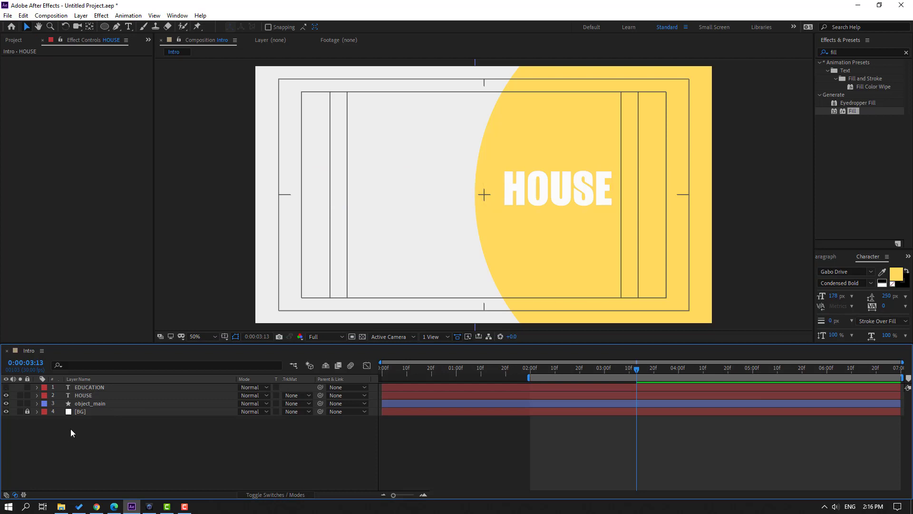
pyautogui.click(89, 404)
pyautogui.hotkey('ctrl', 'd')
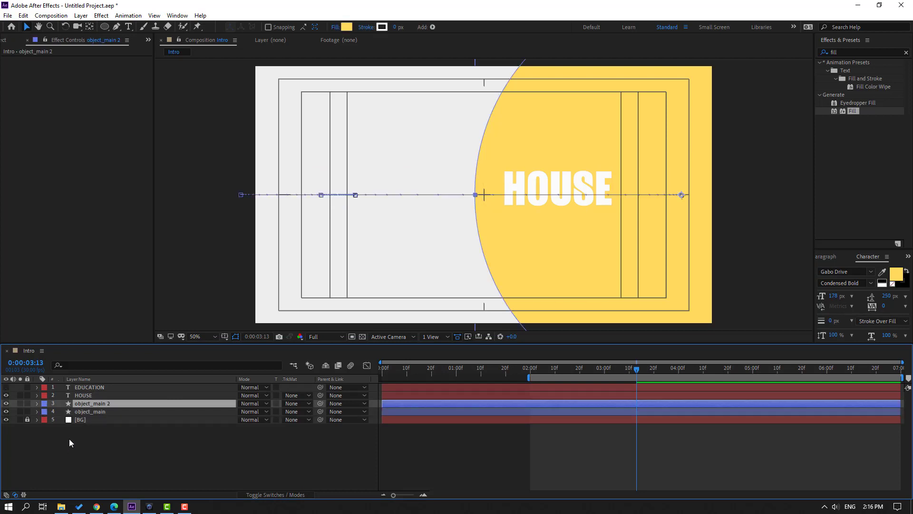
pyautogui.click(82, 396)
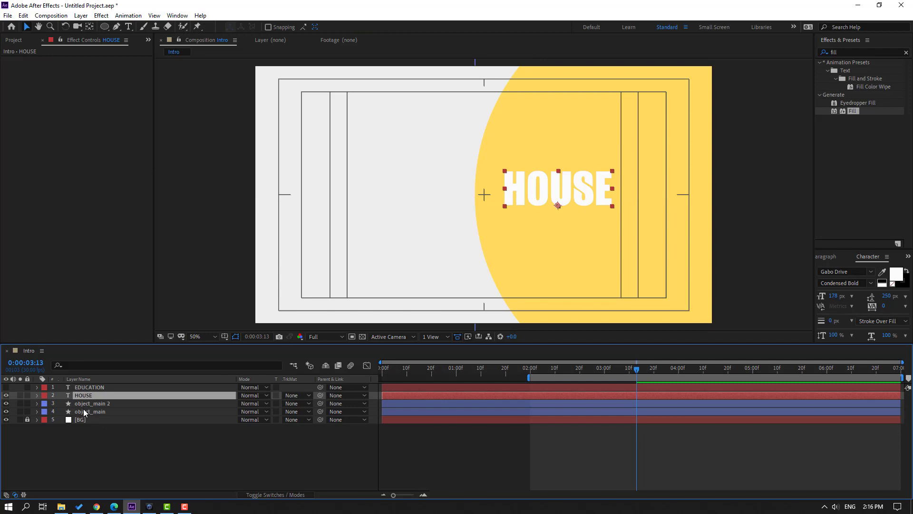
pyautogui.moveTo(84, 395); pyautogui.dragTo(94, 410)
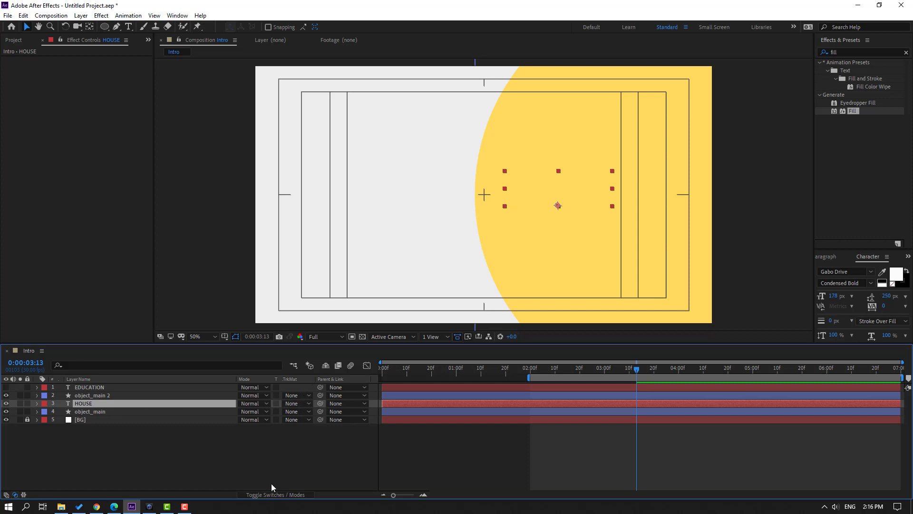
# Set HOUSE's TrkMat to Alpha Matte "object_main 2" and check the reveal
pyautogui.click(262, 495)
pyautogui.click(277, 496)
pyautogui.click(295, 404)
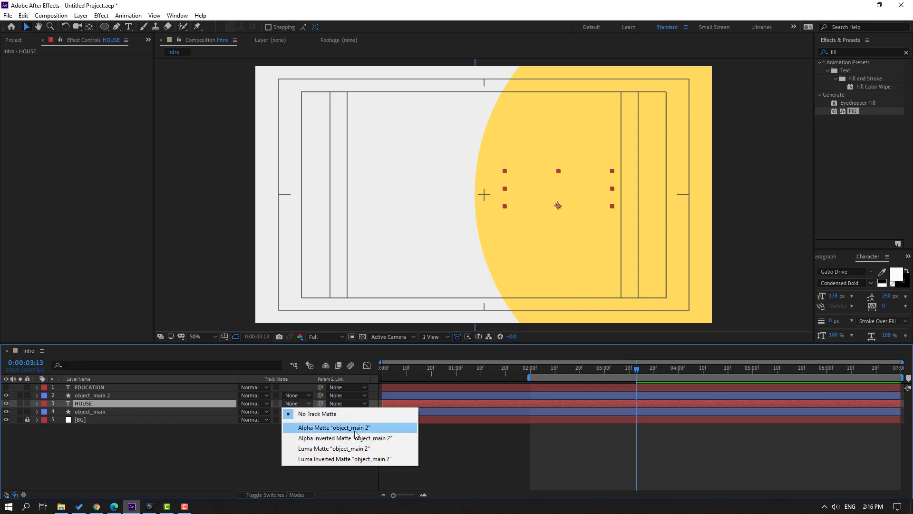
pyautogui.click(369, 431)
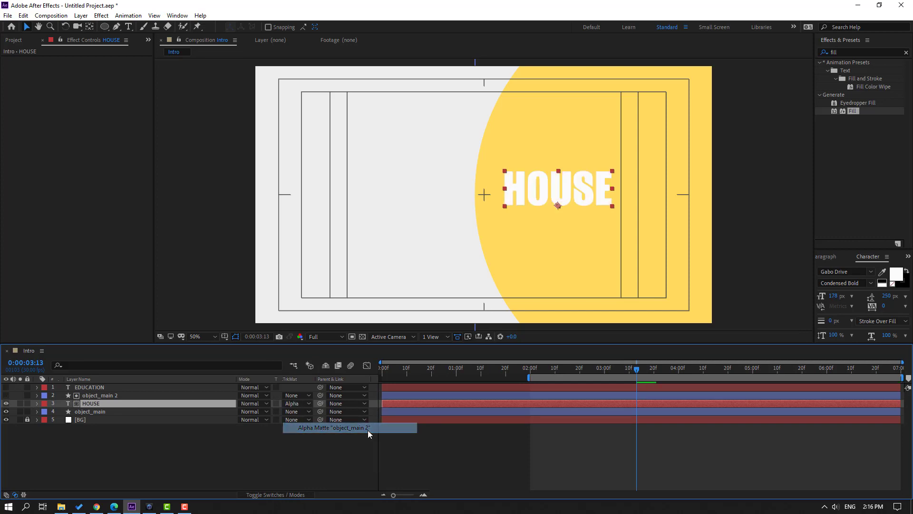
pyautogui.moveTo(643, 368); pyautogui.dragTo(561, 369)
# Show EDUCATION and add a Position keyframe at 3:04
pyautogui.click(88, 389)
pyautogui.click(6, 388)
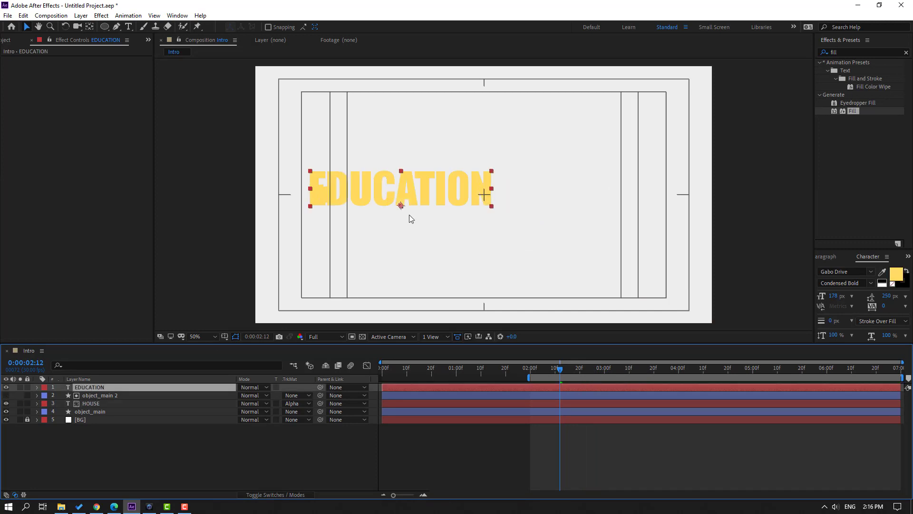
pyautogui.press('p')
pyautogui.moveTo(544, 369); pyautogui.dragTo(615, 370)
pyautogui.click(61, 395)
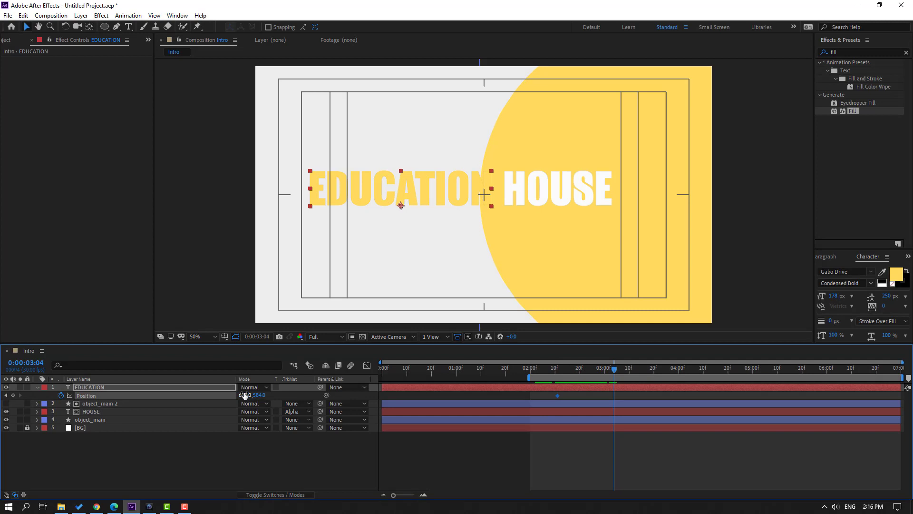
pyautogui.click(13, 395)
# At 2:11, push EDUCATION off the left edge to X -435 and preview
pyautogui.moveTo(606, 368); pyautogui.dragTo(558, 368)
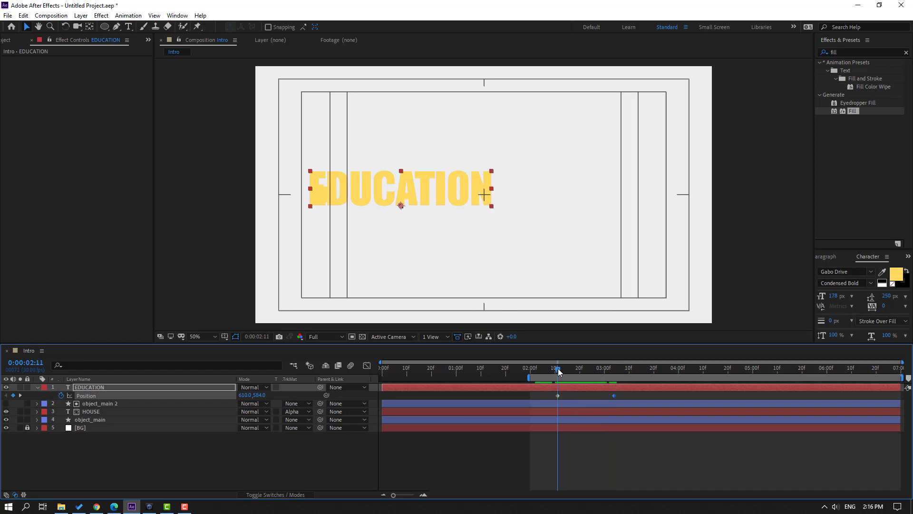
pyautogui.moveTo(245, 395); pyautogui.dragTo(119, 396)
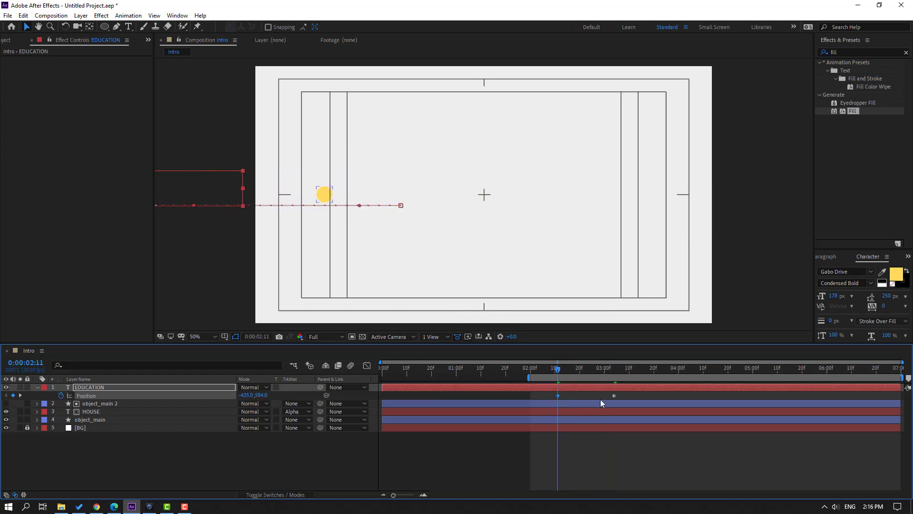
pyautogui.press('space')
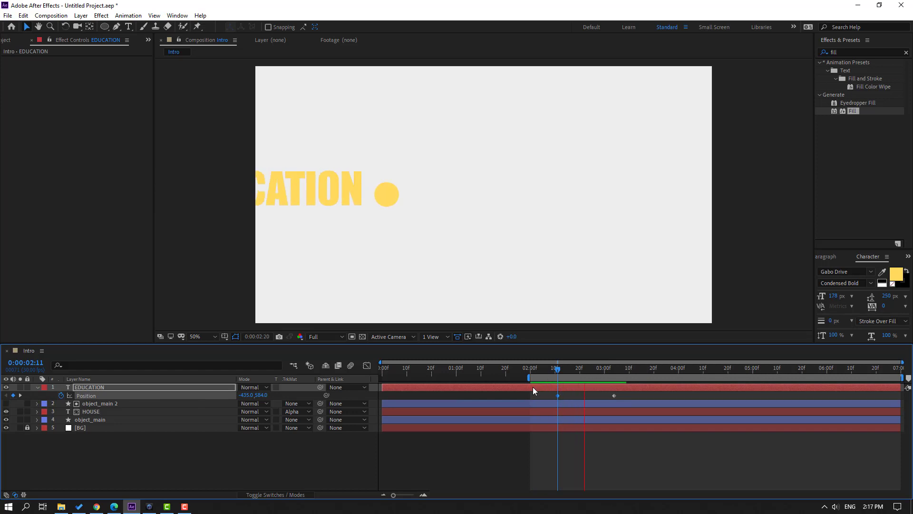
pyautogui.press('space')
# Adjust EDUCATION's resting Position at 3:04 to X 543, 584
pyautogui.moveTo(575, 364); pyautogui.dragTo(615, 367)
pyautogui.moveTo(244, 397); pyautogui.dragTo(197, 399)
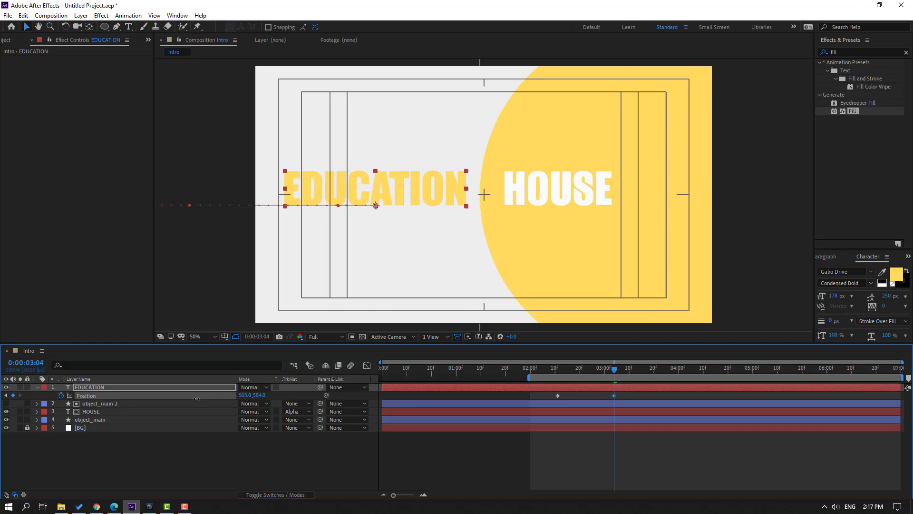
pyautogui.click(95, 412)
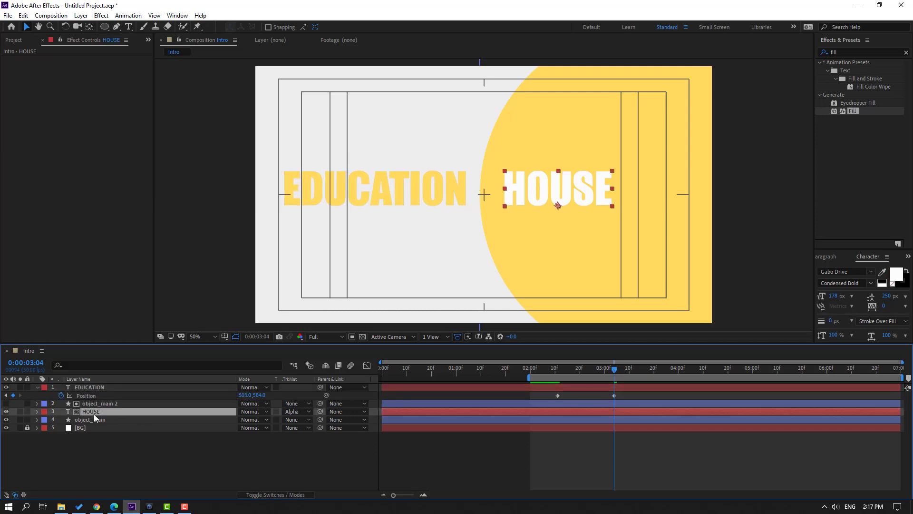
pyautogui.press('Return')
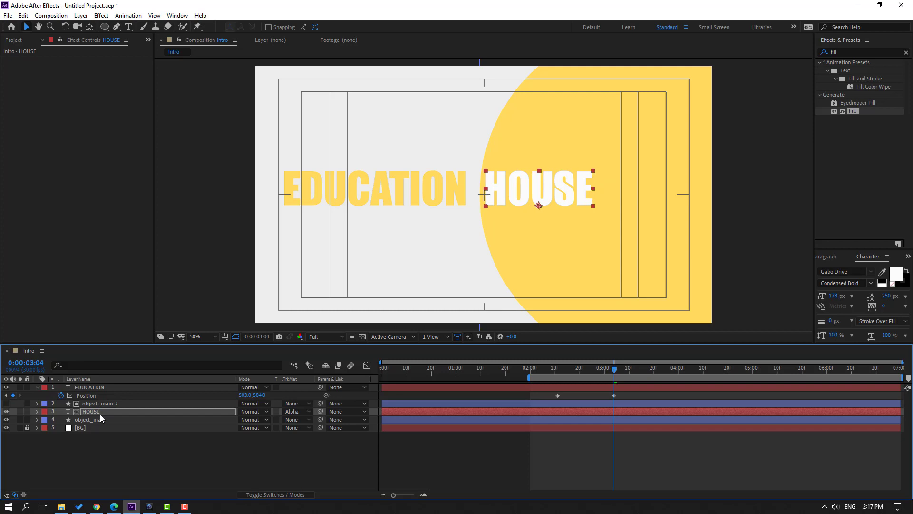
pyautogui.click(614, 395)
pyautogui.hotkey('shift', 'Right')
pyautogui.hotkey('shift', 'Right')
pyautogui.hotkey('shift', 'Right')
pyautogui.hotkey('shift', 'Right')
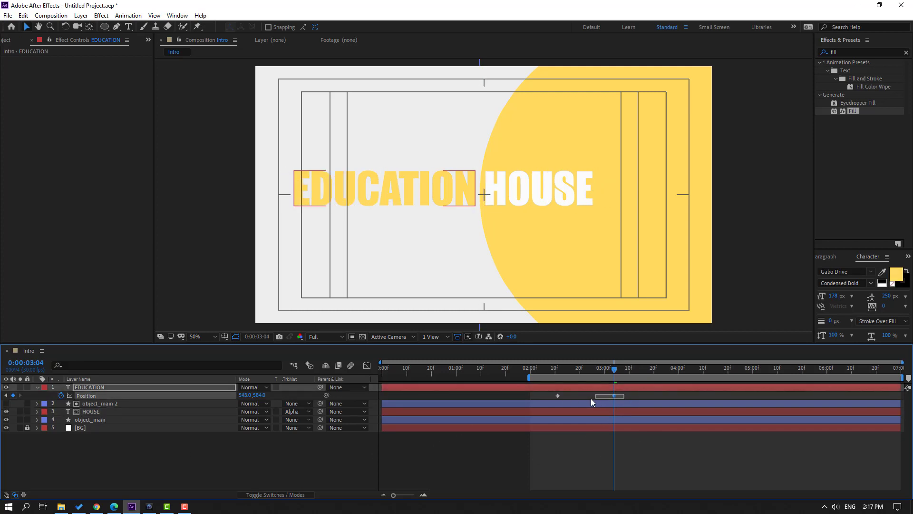
# Apply Easy Ease to EDUCATION's Position keyframes
pyautogui.rightClick(558, 397)
pyautogui.moveTo(666, 390)
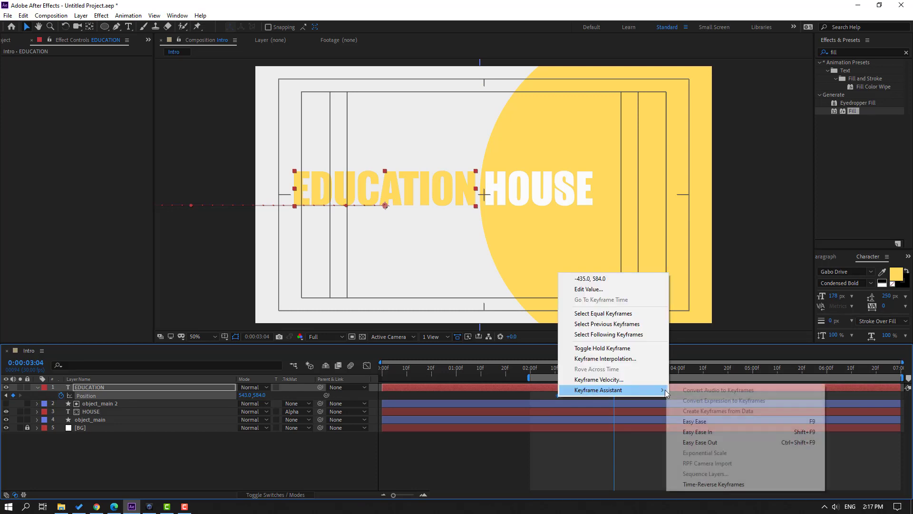
pyautogui.click(696, 421)
pyautogui.press('space')
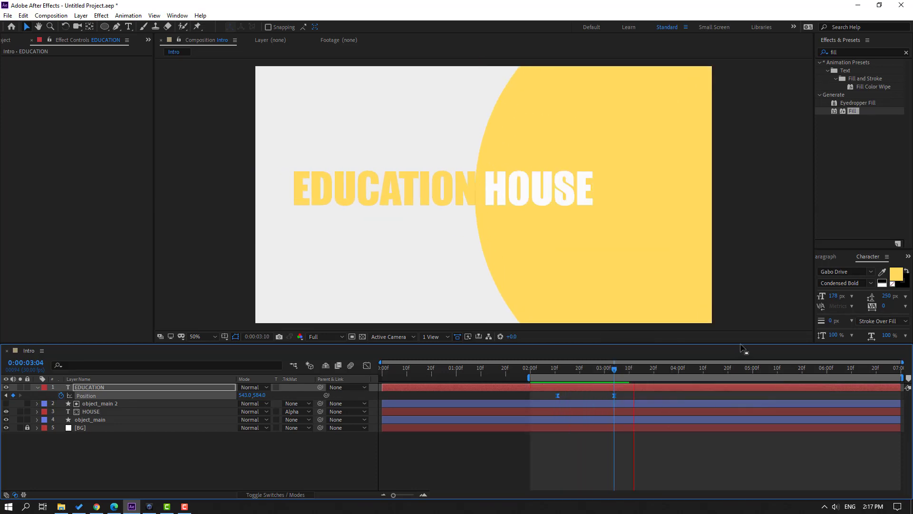
# Reshape EDUCATION's Position speed curve in the Graph Editor and preview it
pyautogui.click(367, 366)
pyautogui.moveTo(632, 471); pyautogui.dragTo(580, 469)
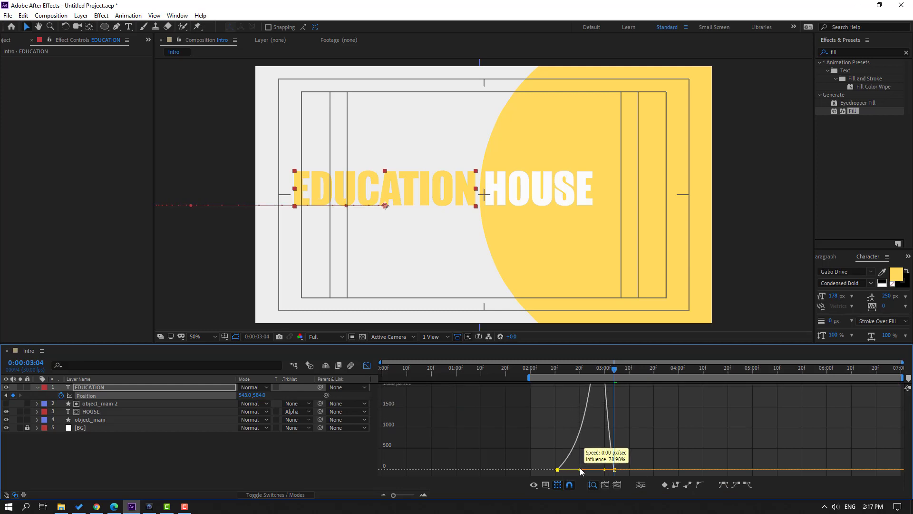
pyautogui.press('space')
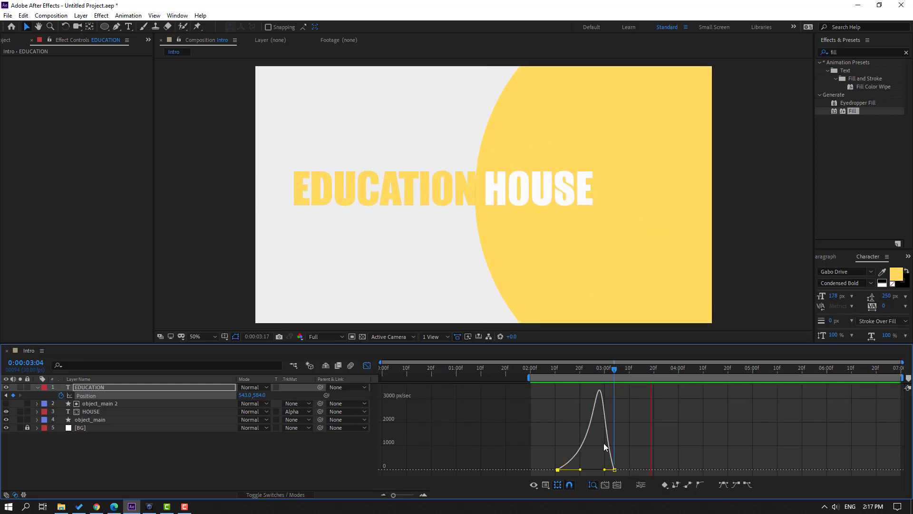
pyautogui.moveTo(538, 371); pyautogui.dragTo(614, 371)
pyautogui.press('space')
pyautogui.press('space')
pyautogui.moveTo(605, 471); pyautogui.dragTo(599, 470)
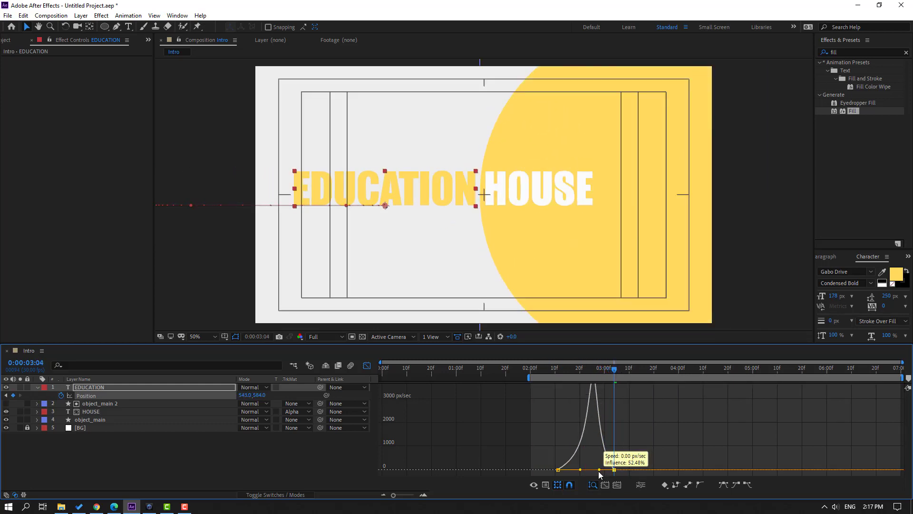
pyautogui.press('space')
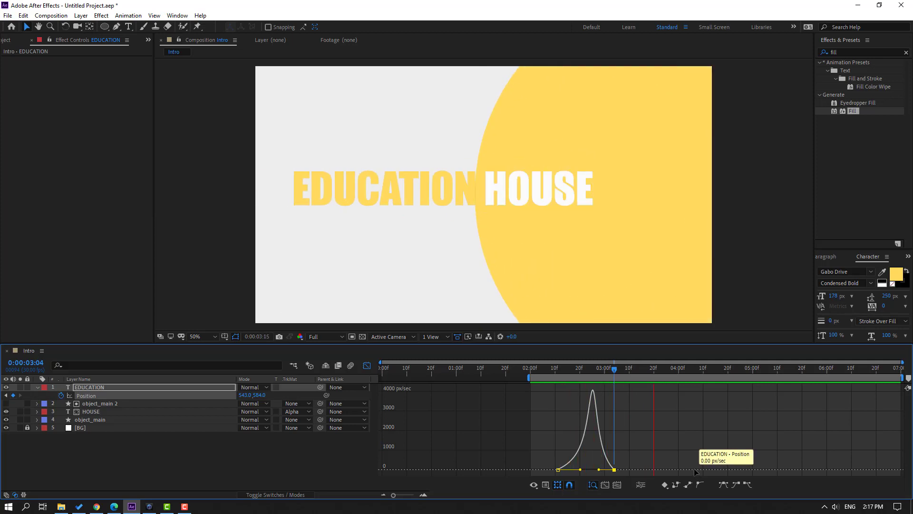
pyautogui.press('space')
pyautogui.moveTo(575, 370); pyautogui.dragTo(614, 370)
pyautogui.click(368, 365)
# Move the final Position keyframe later to 3:12 and set X to 523
pyautogui.click(614, 396)
pyautogui.press('Delete')
pyautogui.hotkey('ctrl', 'z')
pyautogui.moveTo(620, 368)
pyautogui.mouseDown()
pyautogui.moveTo(643, 375)
pyautogui.moveTo(634, 375)
pyautogui.mouseUp()
pyautogui.moveTo(244, 395); pyautogui.dragTo(232, 393)
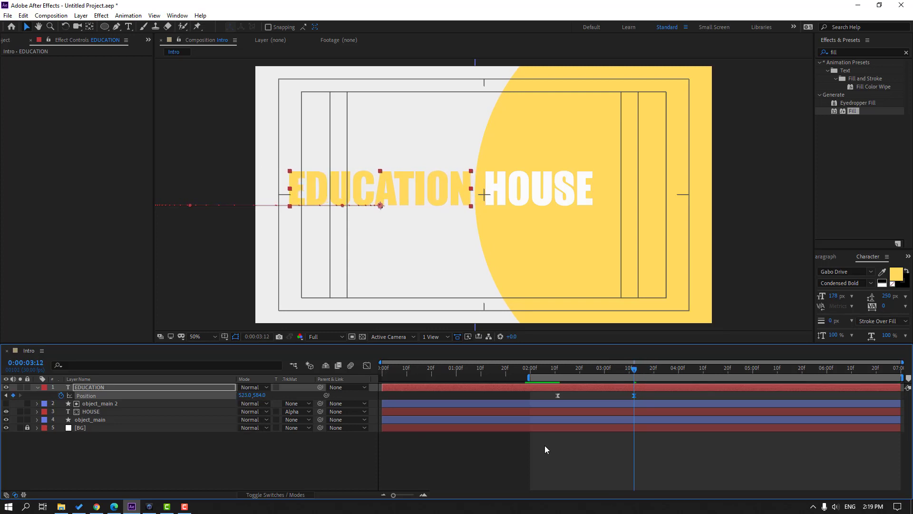
pyautogui.click(544, 445)
# Preview the EDUCATION slide-in and collapse its layer properties
pyautogui.press('space')
pyautogui.moveTo(546, 371); pyautogui.dragTo(543, 396)
pyautogui.click(553, 397)
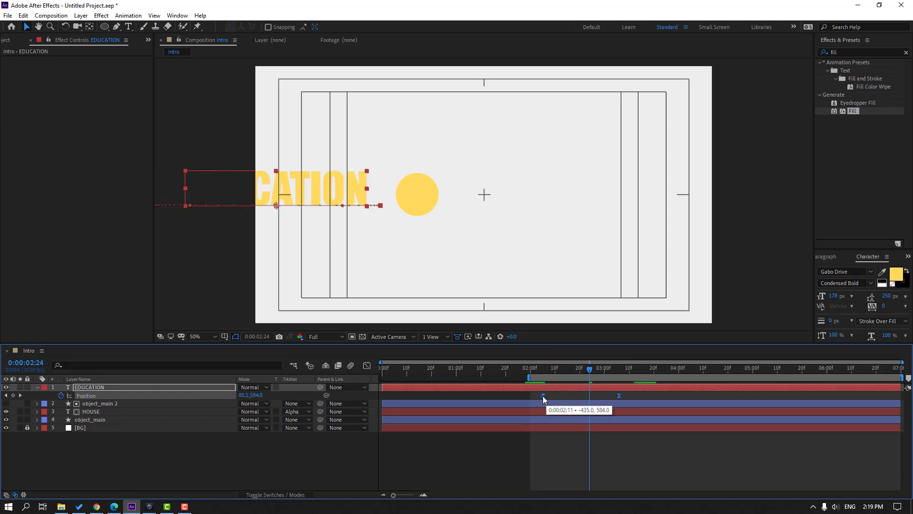
pyautogui.press('space')
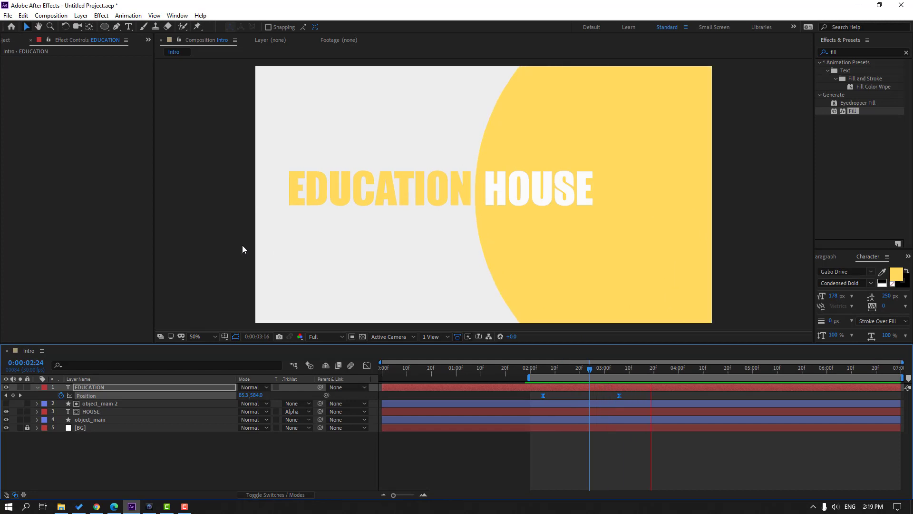
pyautogui.click(623, 368)
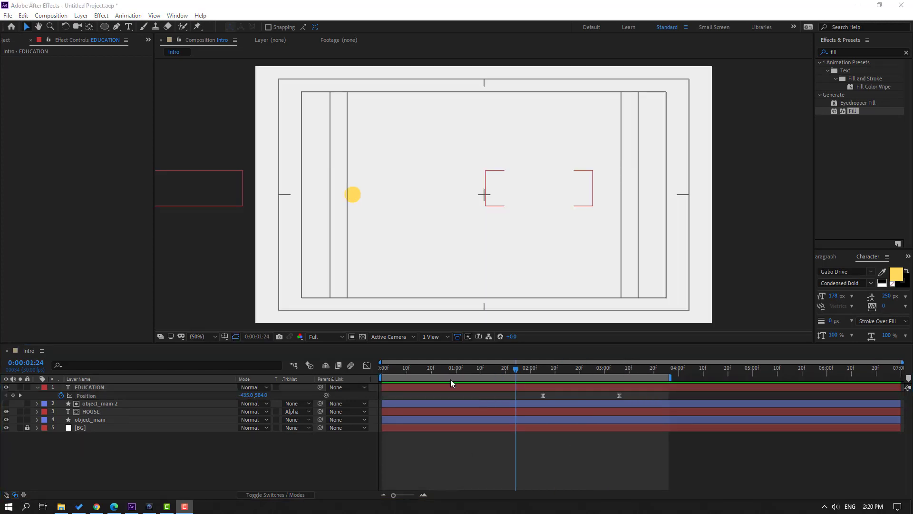
pyautogui.click(549, 369)
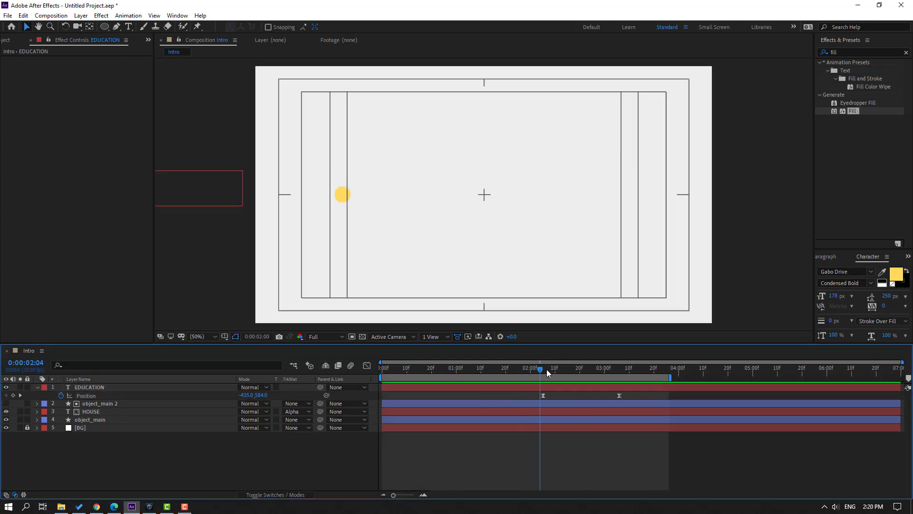
pyautogui.click(37, 387)
# At 3:10 and 100% zoom, draw a horizontal speed line from right of the circle to the centre
pyautogui.click(116, 27)
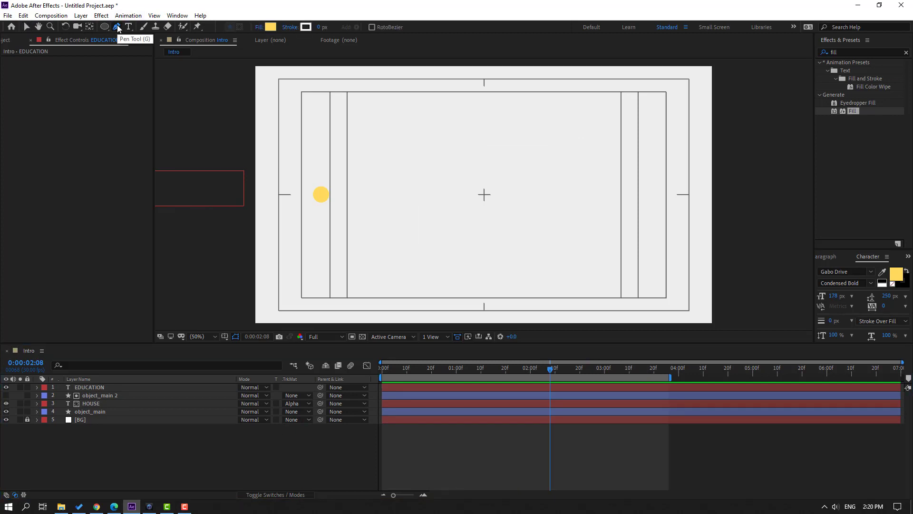
pyautogui.moveTo(550, 369); pyautogui.dragTo(575, 372)
pyautogui.press('.')
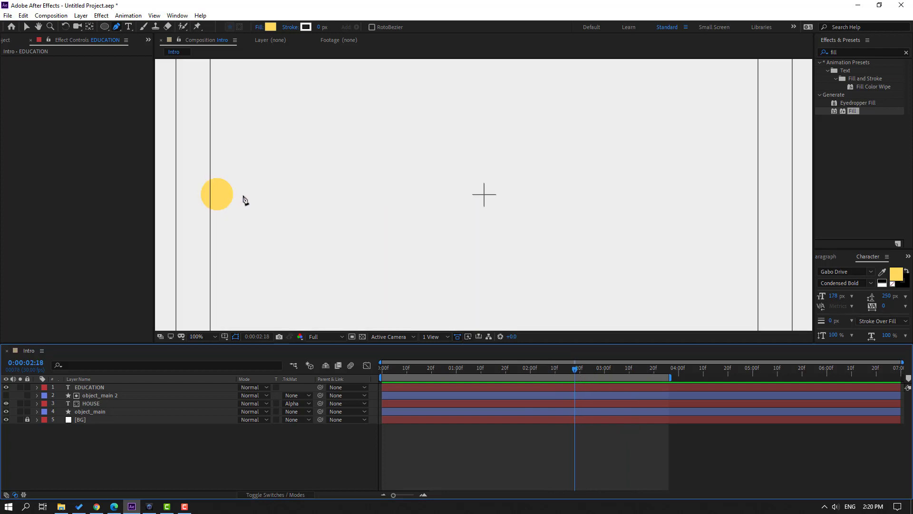
pyautogui.click(242, 195)
pyautogui.click(511, 195)
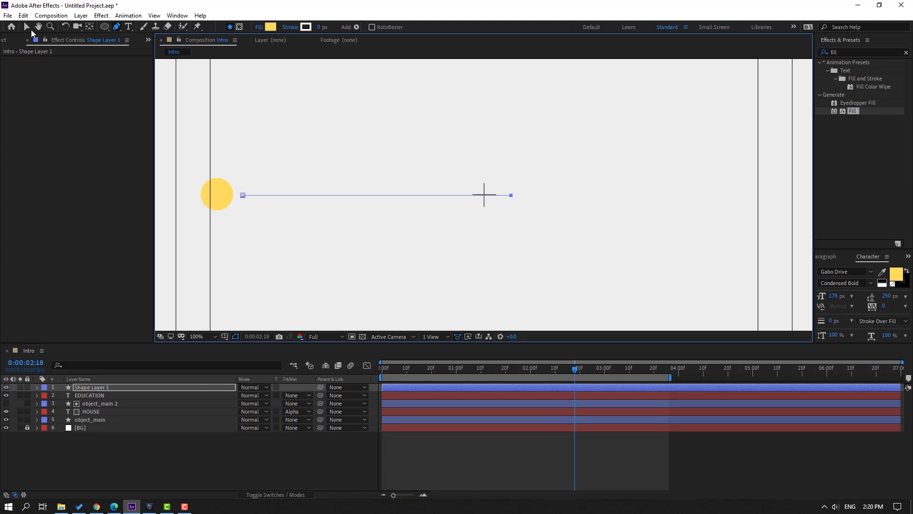
pyautogui.click(28, 27)
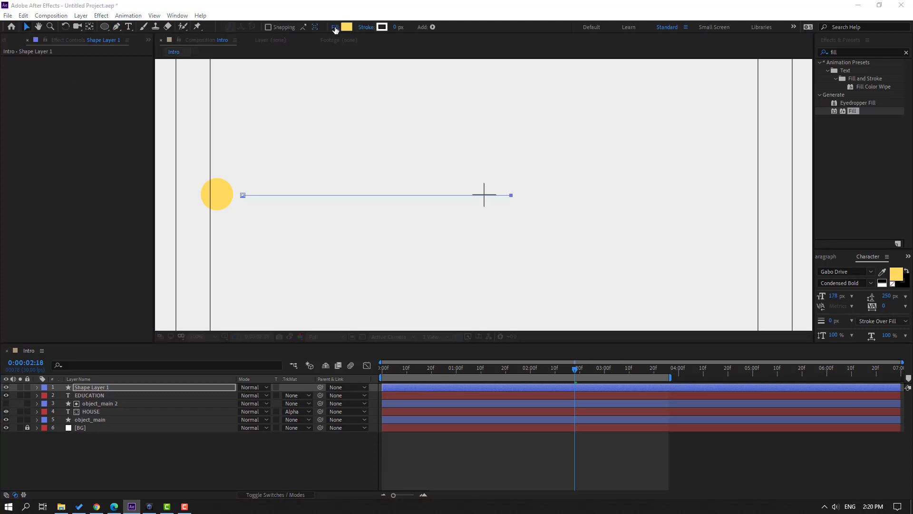
# Give the line no fill and a 20 px stroke
pyautogui.click(335, 27)
pyautogui.click(320, 221)
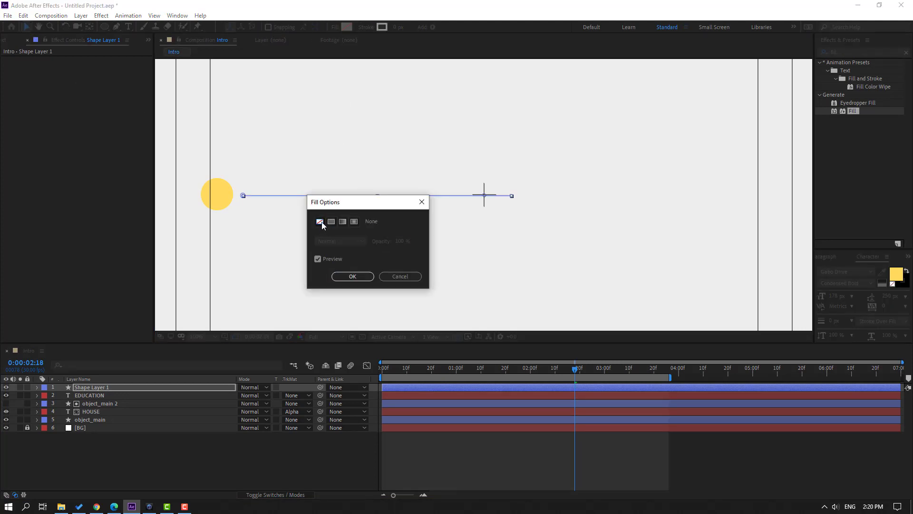
pyautogui.click(353, 276)
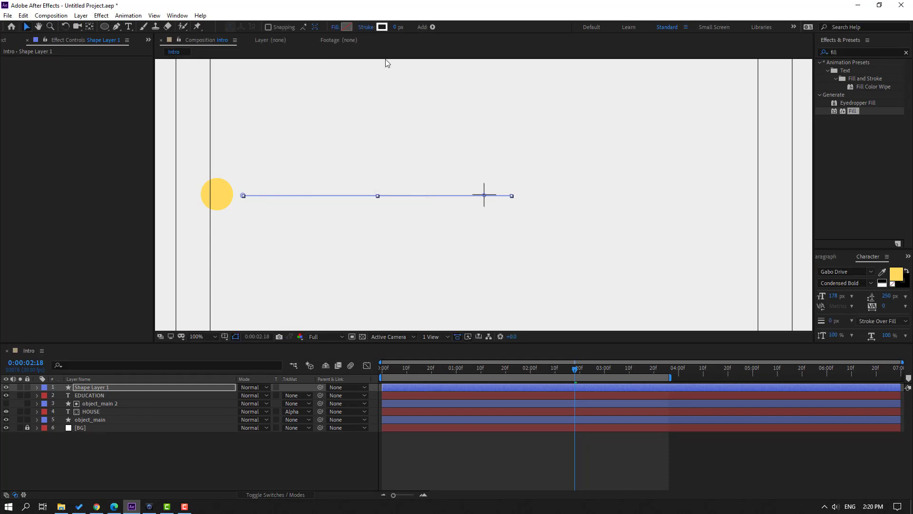
pyautogui.moveTo(391, 28); pyautogui.dragTo(403, 28)
# Set the stroke colour to the circle's yellow FFDB5C via eyedropper, then reselect Shape Layer 1
pyautogui.click(385, 27)
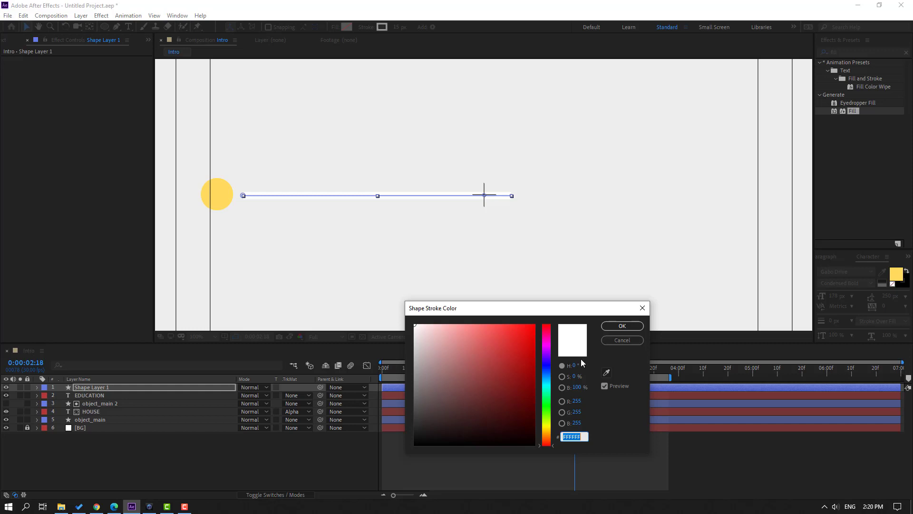
pyautogui.click(605, 373)
pyautogui.click(225, 184)
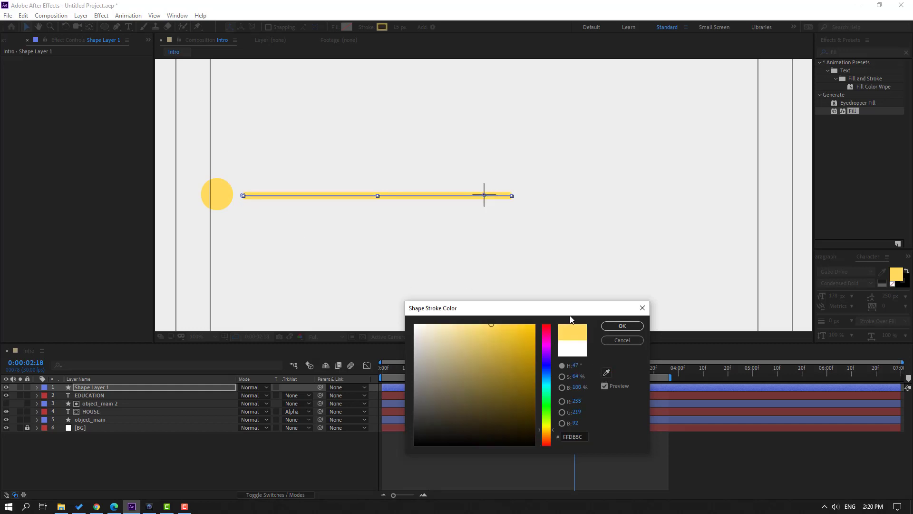
pyautogui.click(622, 326)
pyautogui.click(235, 435)
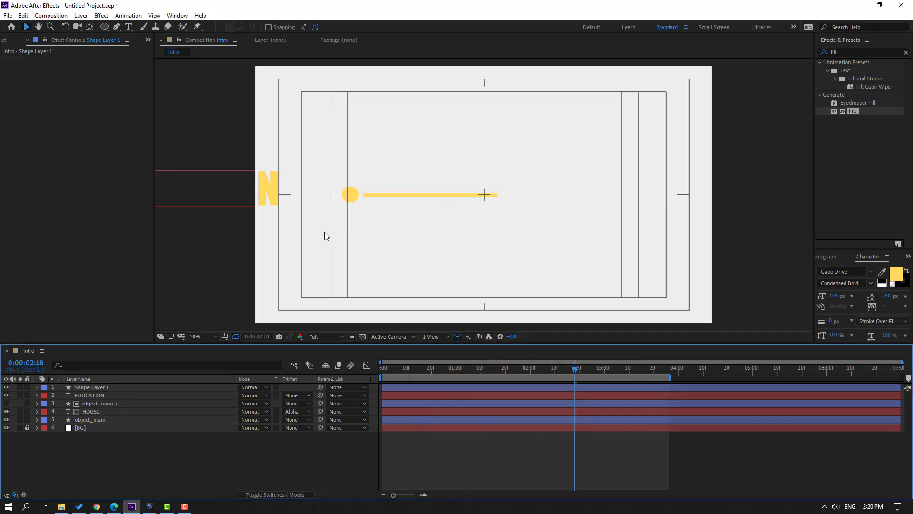
pyautogui.click(72, 389)
# Set the line's stroke width to 10 px
pyautogui.click(396, 27)
pyautogui.write('10')
pyautogui.press('Return')
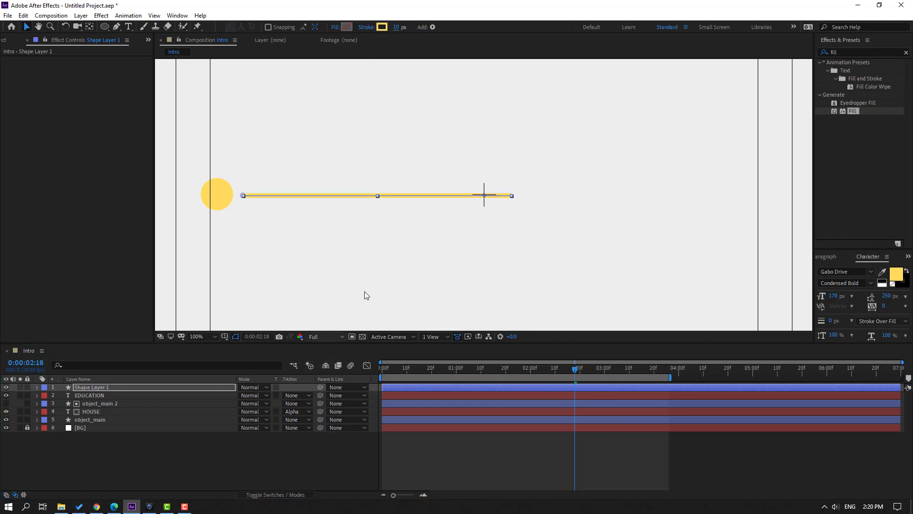
# Set Shape 1's Stroke Line Cap to Round Cap
pyautogui.click(37, 387)
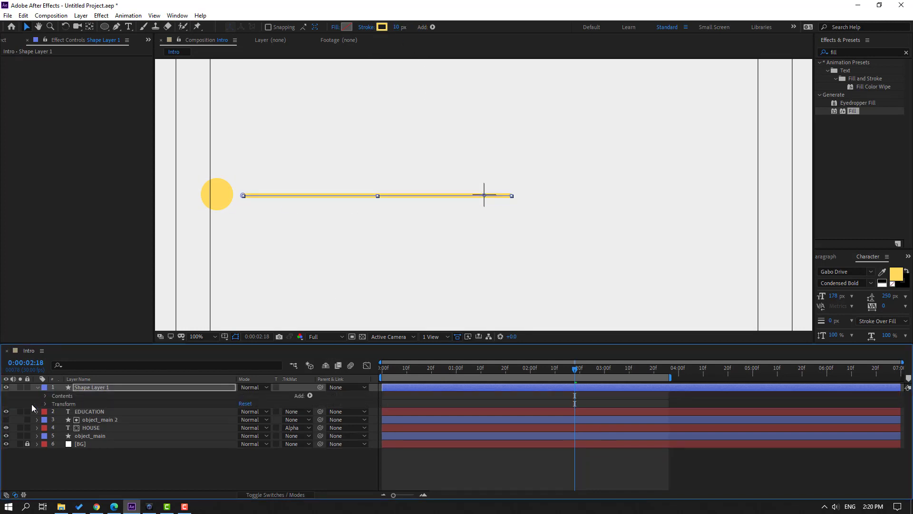
pyautogui.click(45, 395)
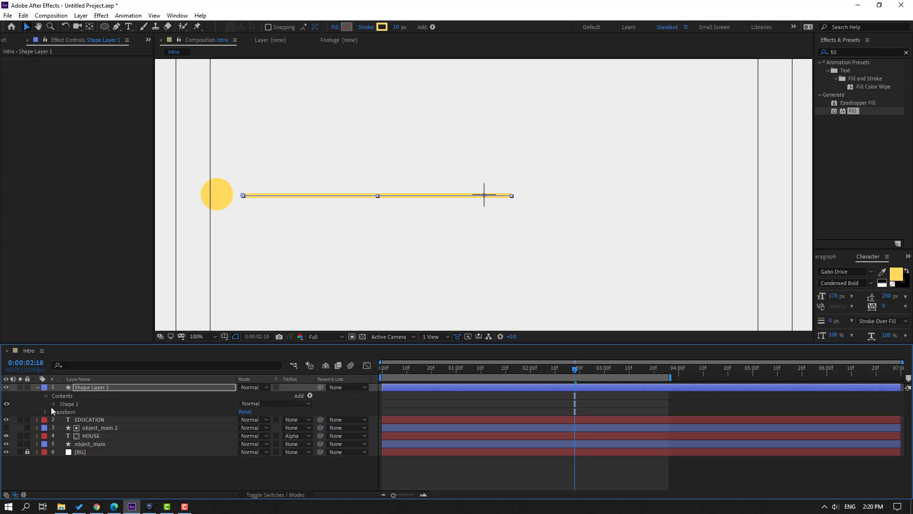
pyautogui.click(53, 404)
pyautogui.click(61, 420)
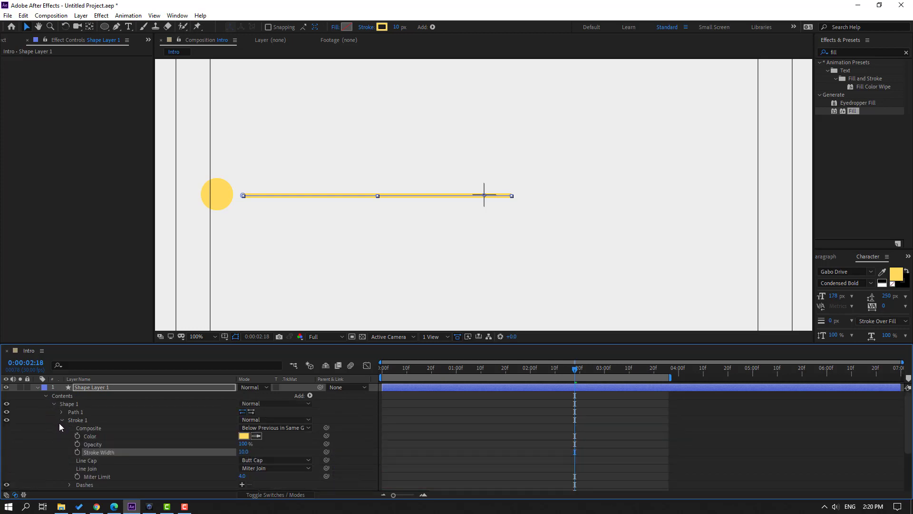
pyautogui.click(251, 460)
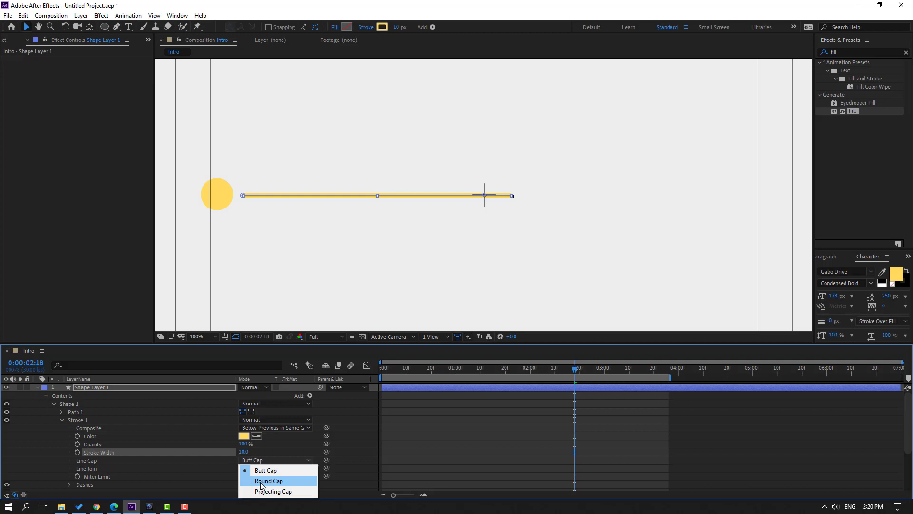
pyautogui.click(262, 485)
pyautogui.scroll(7, 506, 219)
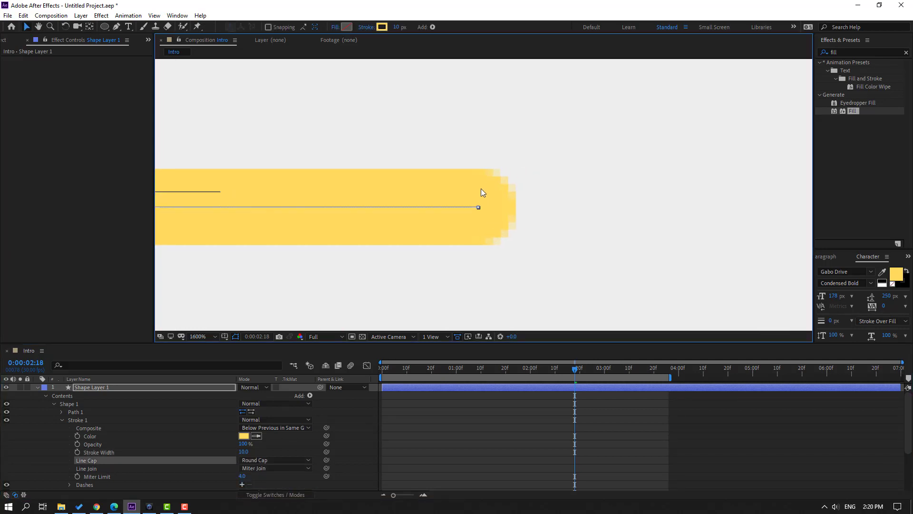
pyautogui.click(276, 460)
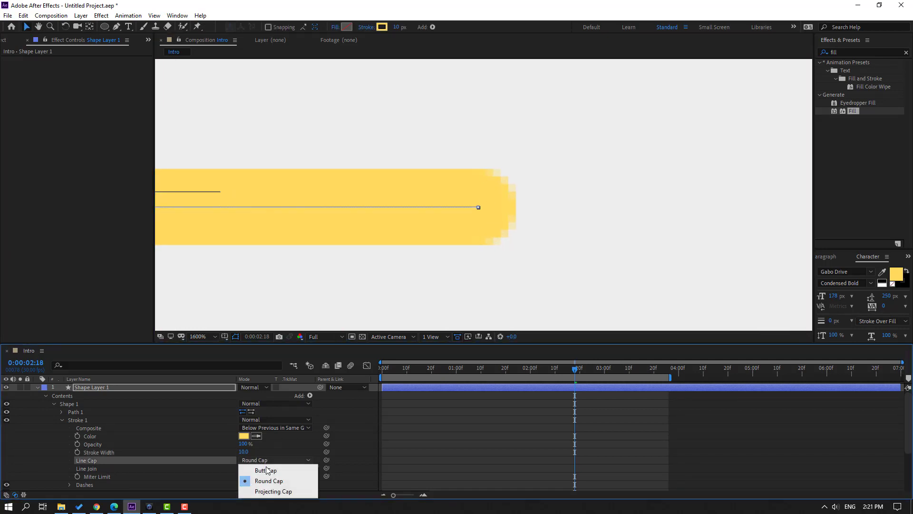
pyautogui.click(259, 469)
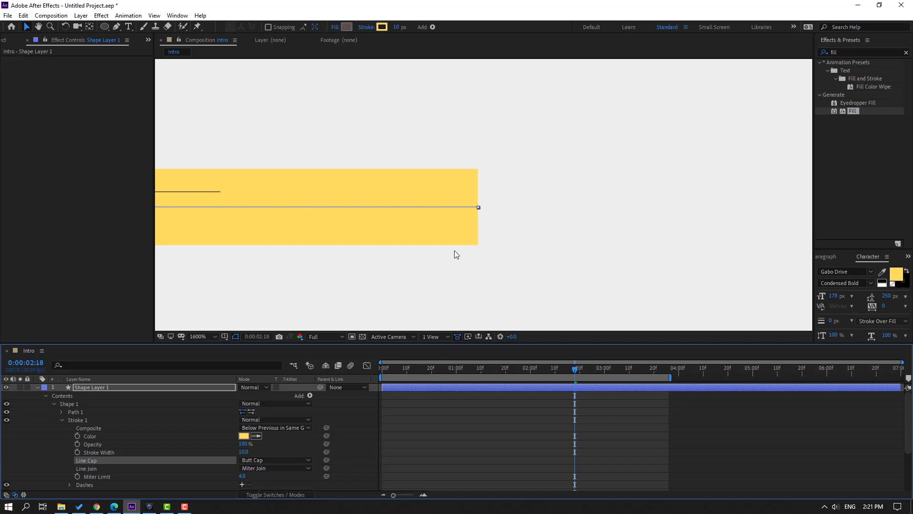
pyautogui.click(247, 459)
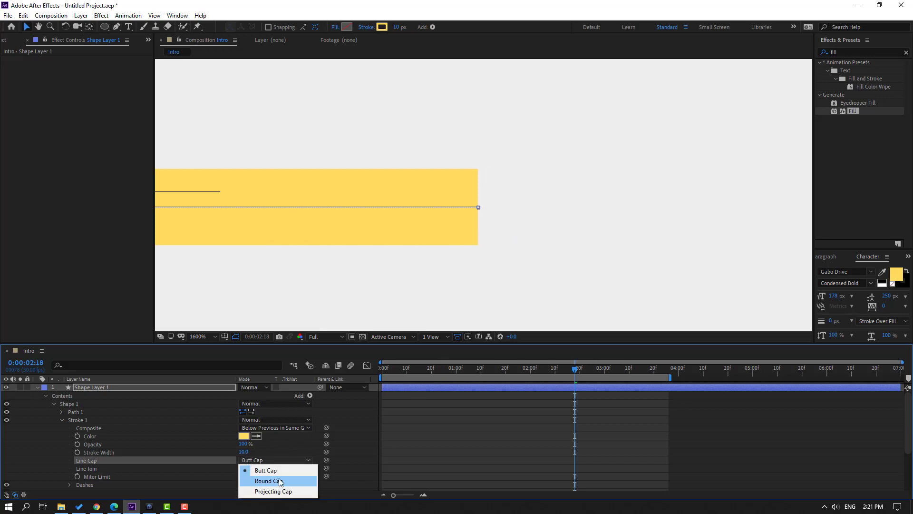
pyautogui.click(278, 481)
pyautogui.scroll(-8, 389, 245)
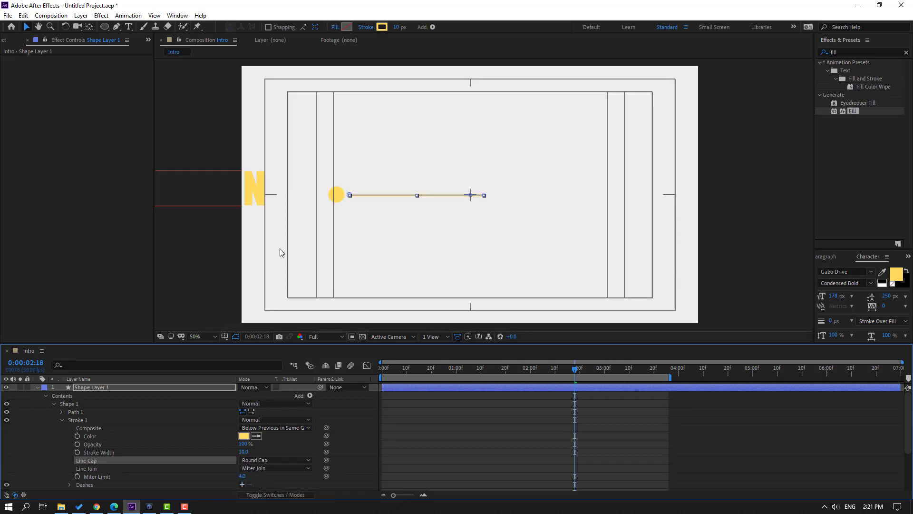
pyautogui.click(38, 387)
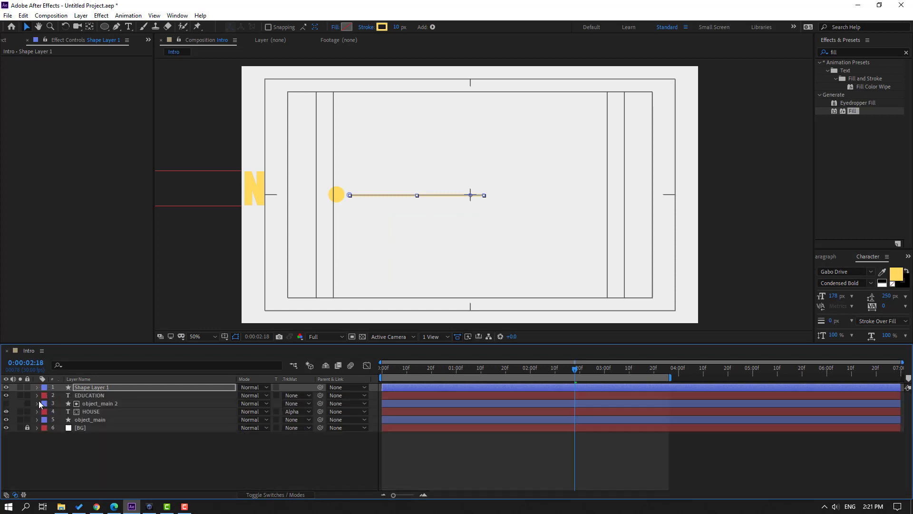
# Rename the shape layer to 'line'
pyautogui.click(93, 387)
pyautogui.write('line')
pyautogui.press('Return')
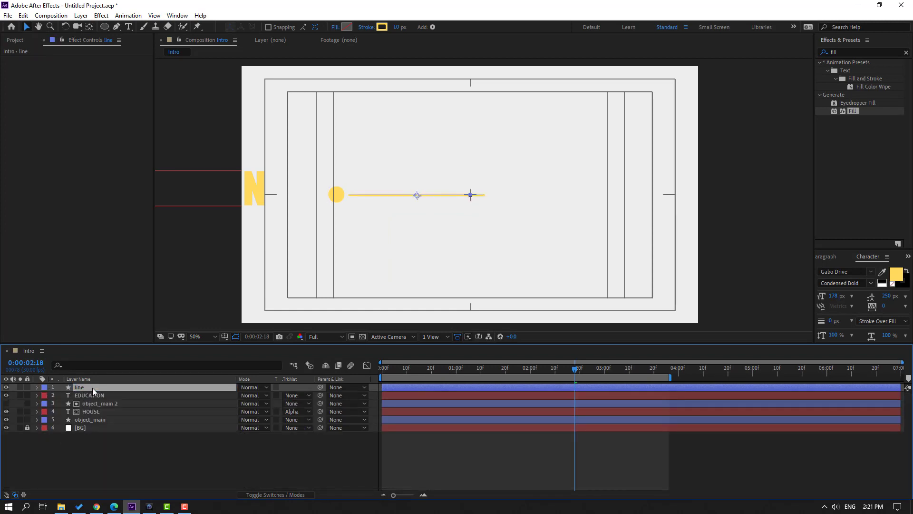
# Add Trim Paths to the yellow line shape layer
pyautogui.click(432, 27)
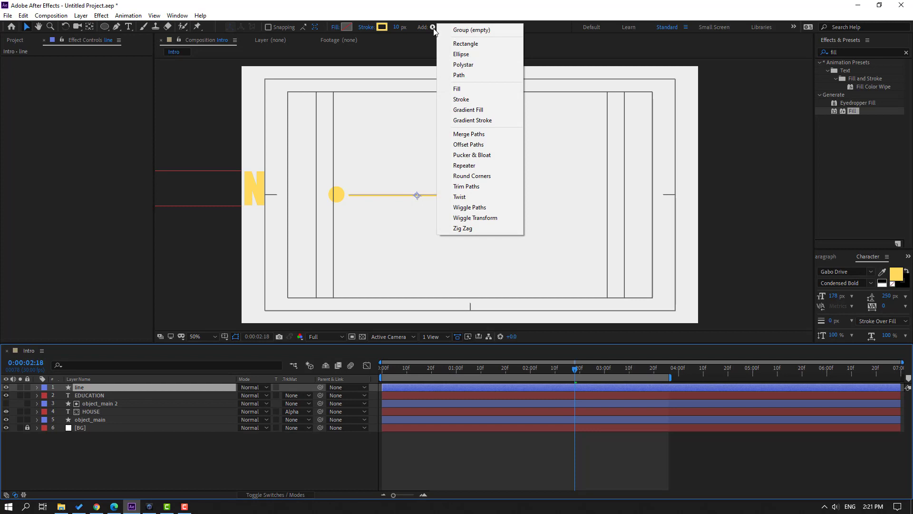
pyautogui.click(460, 191)
pyautogui.scroll(-3, 441, 421)
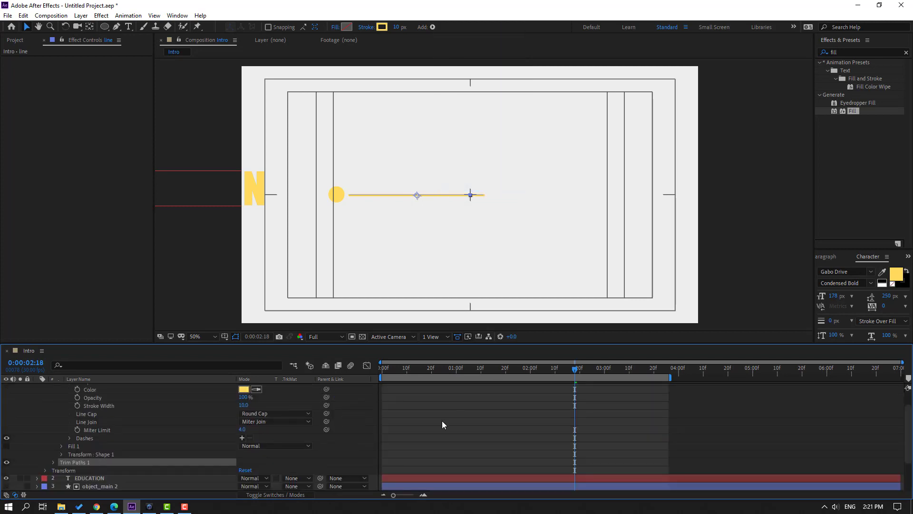
# Keyframe Trim Paths End from 0% at frame 0 to 100% at frame 10
pyautogui.moveTo(557, 369); pyautogui.dragTo(349, 378)
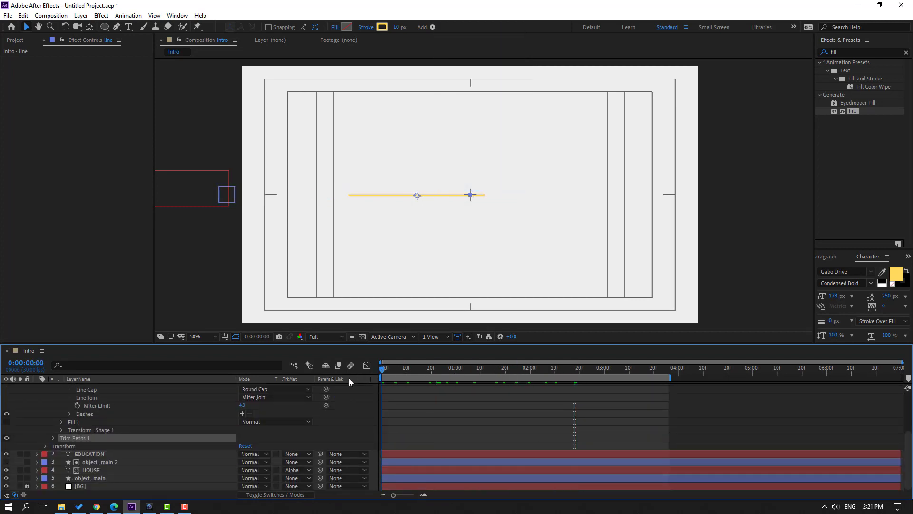
pyautogui.click(53, 438)
pyautogui.moveTo(245, 458); pyautogui.dragTo(230, 458)
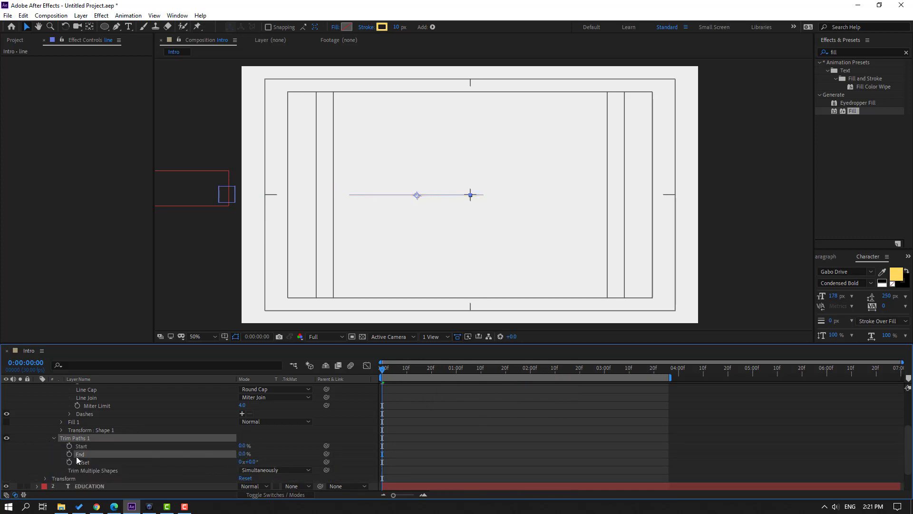
pyautogui.hotkey('shift', 'pagedown')
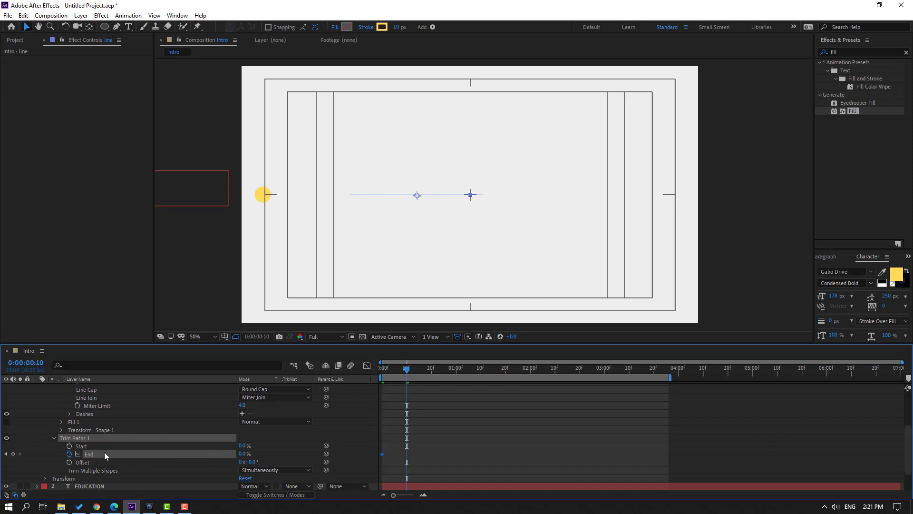
pyautogui.click(242, 454)
pyautogui.write('100')
pyautogui.press('Return')
# Keyframe Trim Paths Start from 0% at frame 5 to 100% at frame 15
pyautogui.moveTo(408, 373); pyautogui.dragTo(395, 374)
pyautogui.click(69, 445)
pyautogui.hotkey('shift', 'pagedown')
pyautogui.click(246, 446)
pyautogui.write('100')
pyautogui.press('Return')
# Apply Easy Ease to all the Trim Paths keyframes
pyautogui.moveTo(452, 438); pyautogui.dragTo(379, 456)
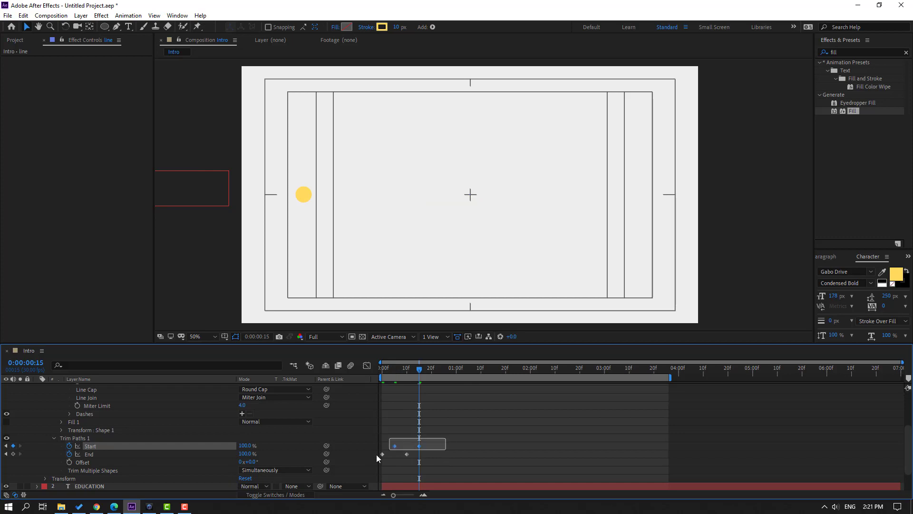
pyautogui.rightClick(404, 457)
pyautogui.moveTo(475, 456)
pyautogui.click(552, 396)
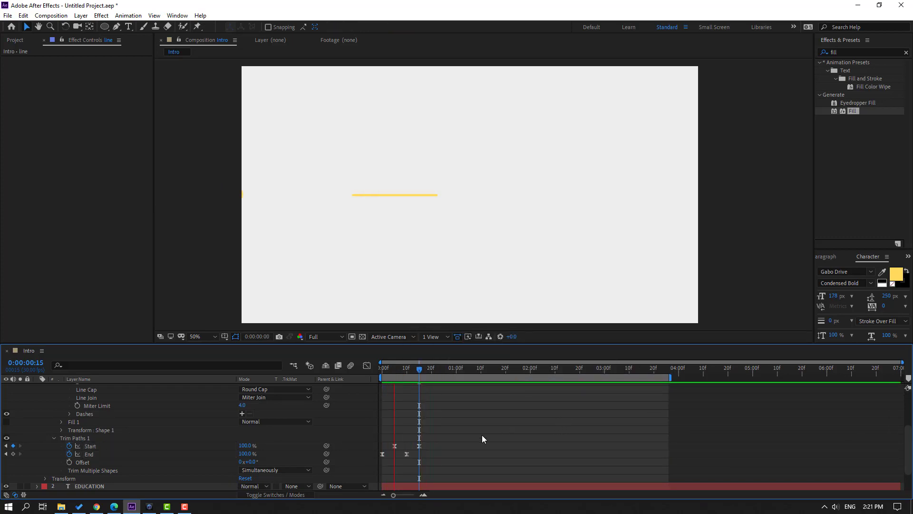
# Shift the eased trim keyframes later and preview the line drawing on and off
pyautogui.moveTo(432, 444); pyautogui.dragTo(370, 469)
pyautogui.press('space')
pyautogui.click(450, 459)
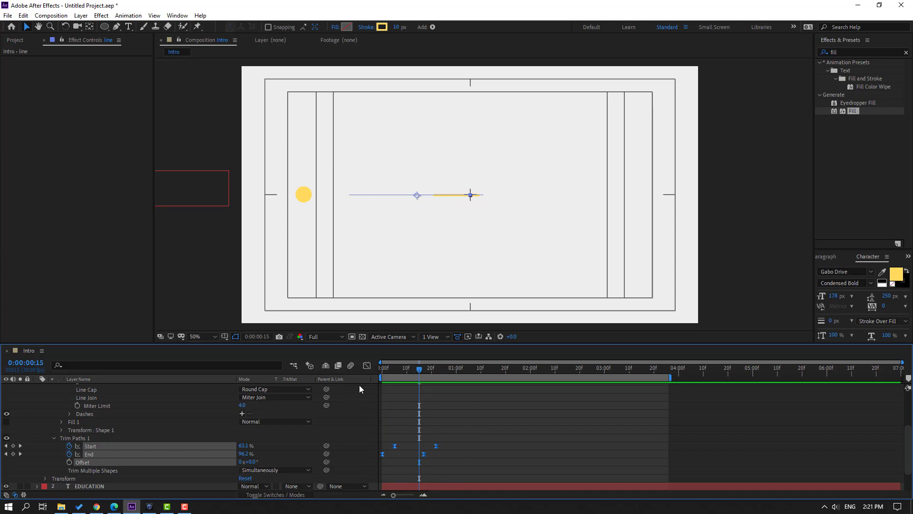
pyautogui.click(367, 369)
# In the Graph Editor, steepen the ease handles of the first trim keyframes and preview
pyautogui.press('=')
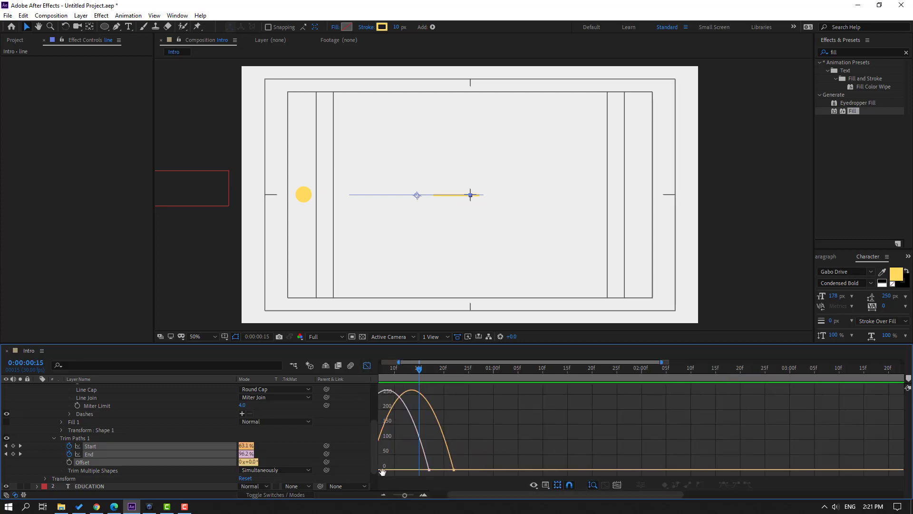
pyautogui.moveTo(419, 462); pyautogui.dragTo(473, 466)
pyautogui.moveTo(533, 450); pyautogui.dragTo(433, 466)
pyautogui.press('-')
pyautogui.press('space')
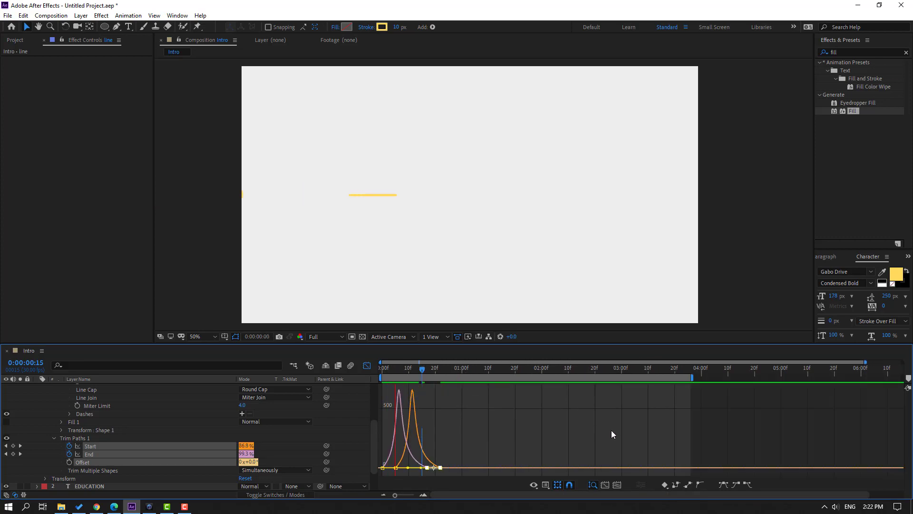
pyautogui.press('space')
# Back in the layer bars view, drag the Start and End keyframes later and preview
pyautogui.click(366, 365)
pyautogui.keyDown('shift'); pyautogui.click(427, 455); pyautogui.keyUp('shift')
pyautogui.moveTo(426, 455); pyautogui.dragTo(463, 457)
pyautogui.press('space')
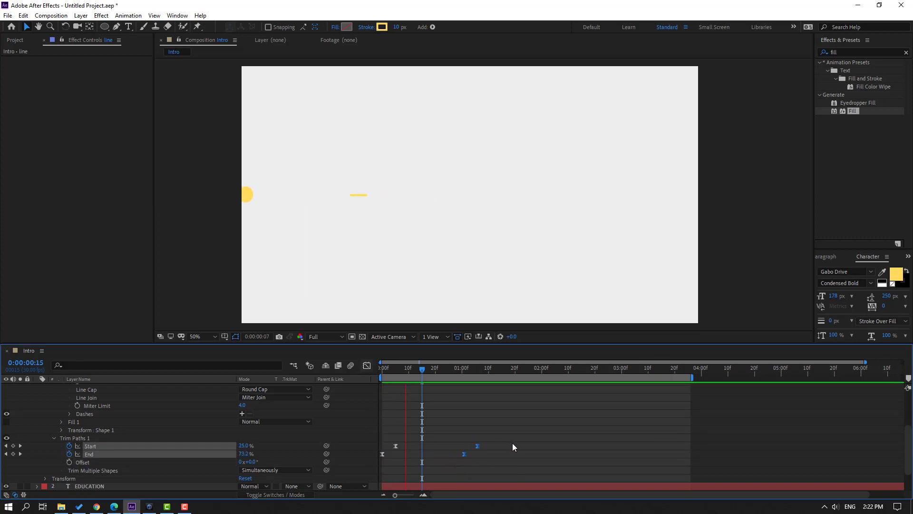
pyautogui.press('space')
pyautogui.press('space')
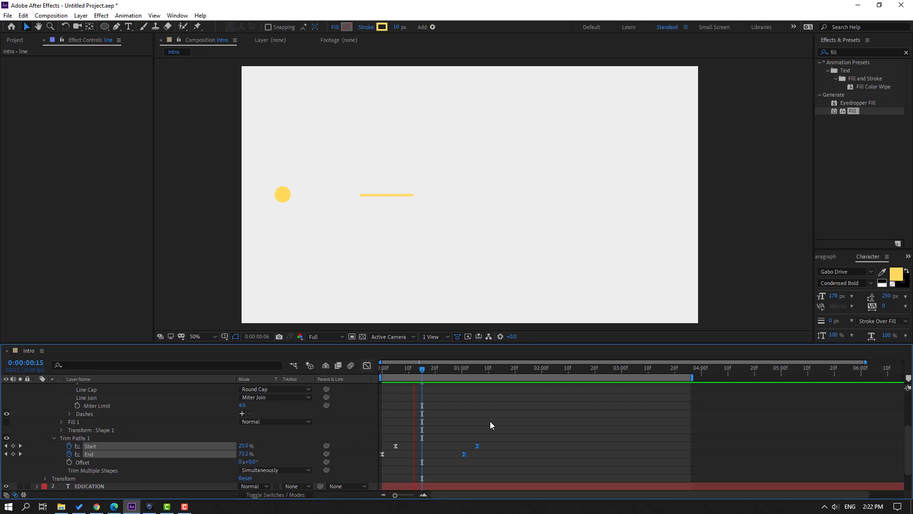
pyautogui.press('space')
pyautogui.scroll(5, 65, 416)
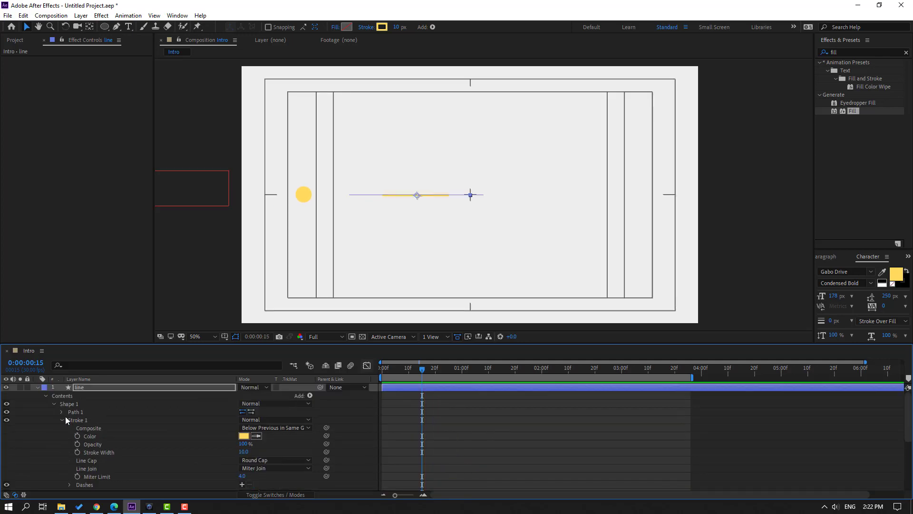
# Split the line layer at its last Start keyframe and delete the part after it
pyautogui.click(38, 387)
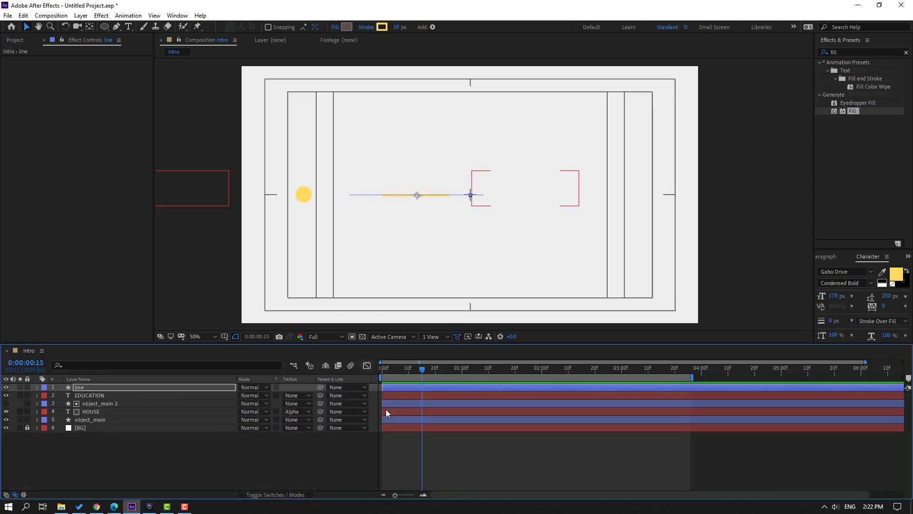
pyautogui.press('u')
pyautogui.moveTo(423, 369); pyautogui.dragTo(479, 379)
pyautogui.click(23, 15)
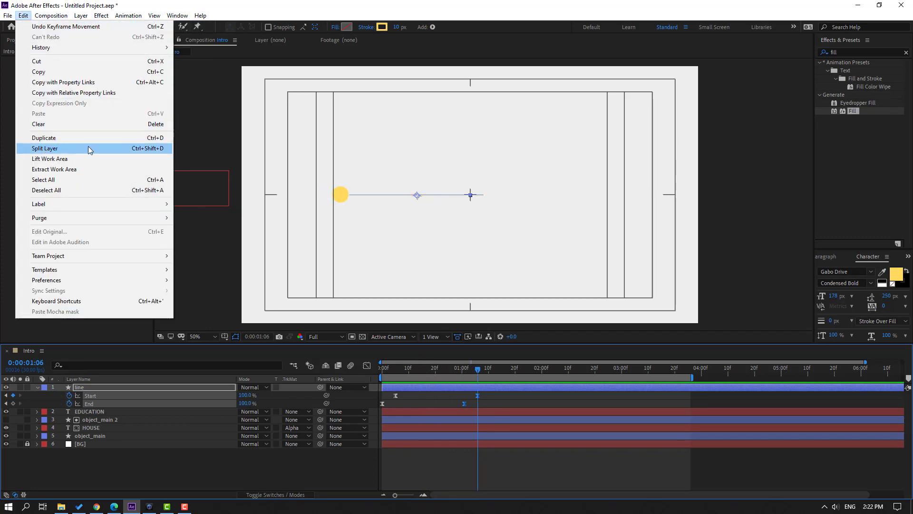
pyautogui.click(158, 152)
pyautogui.press('Delete')
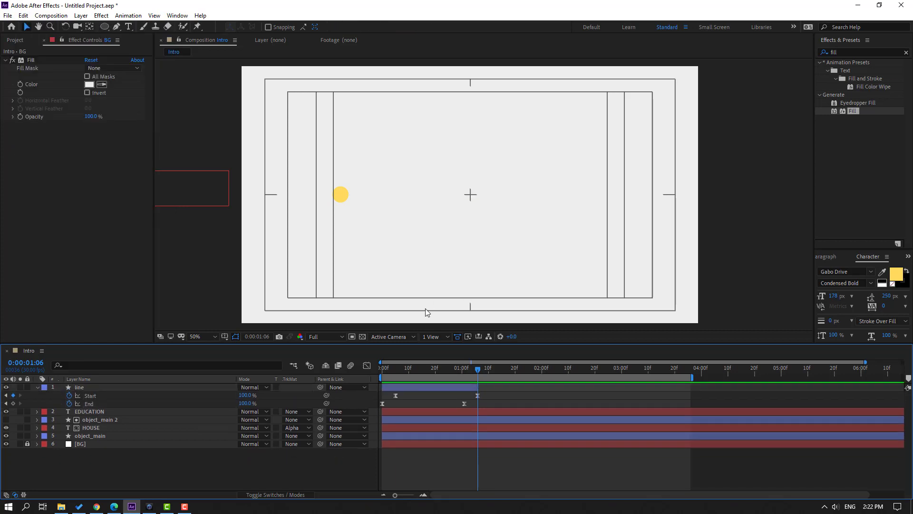
# Drag the line layer bar later so it starts near 2:01
pyautogui.click(38, 387)
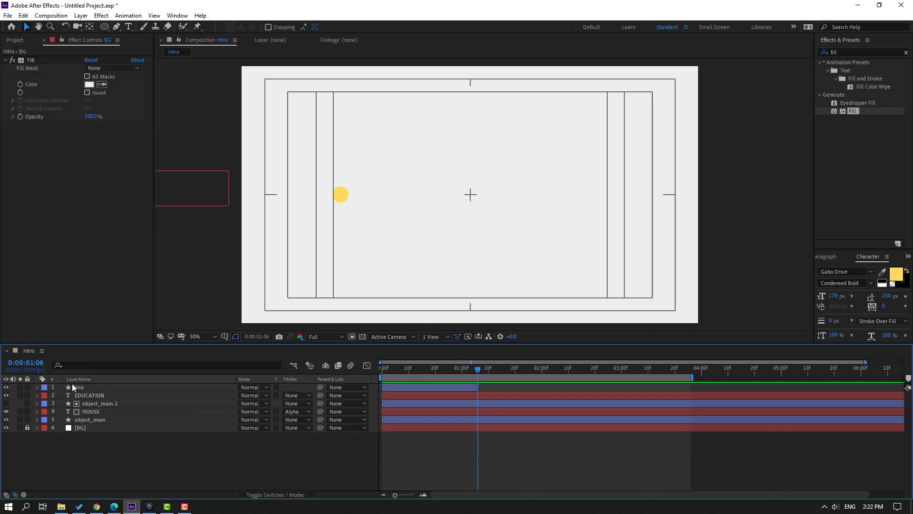
pyautogui.click(72, 387)
pyautogui.moveTo(411, 371); pyautogui.dragTo(579, 371)
pyautogui.moveTo(432, 389); pyautogui.dragTo(587, 390)
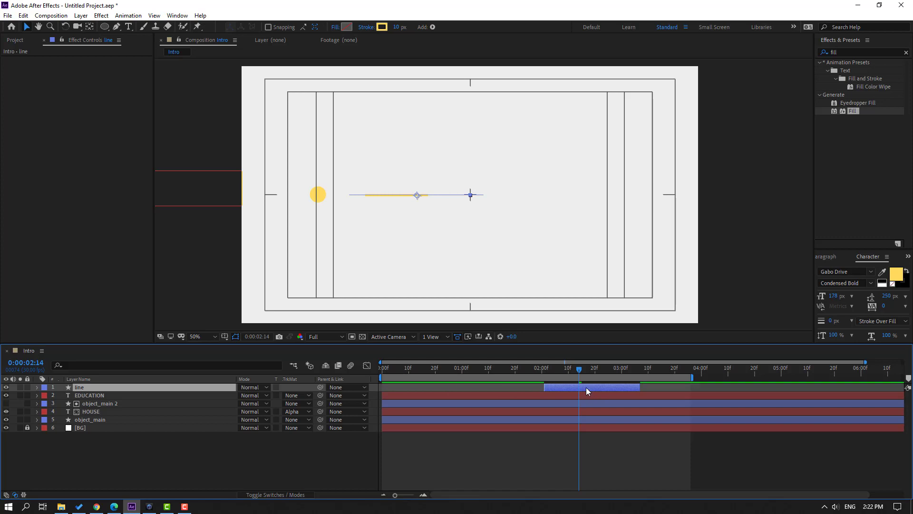
pyautogui.moveTo(551, 372); pyautogui.dragTo(578, 368)
# Set the preview range start at 0:00:02:06 and preview the animation
pyautogui.click(557, 369)
pyautogui.press('b')
pyautogui.click(648, 473)
pyautogui.press('space')
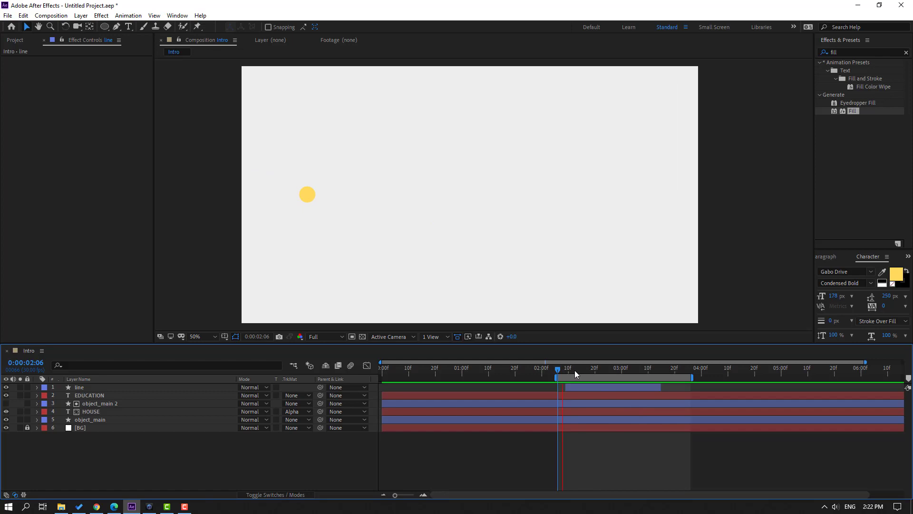
pyautogui.click(573, 386)
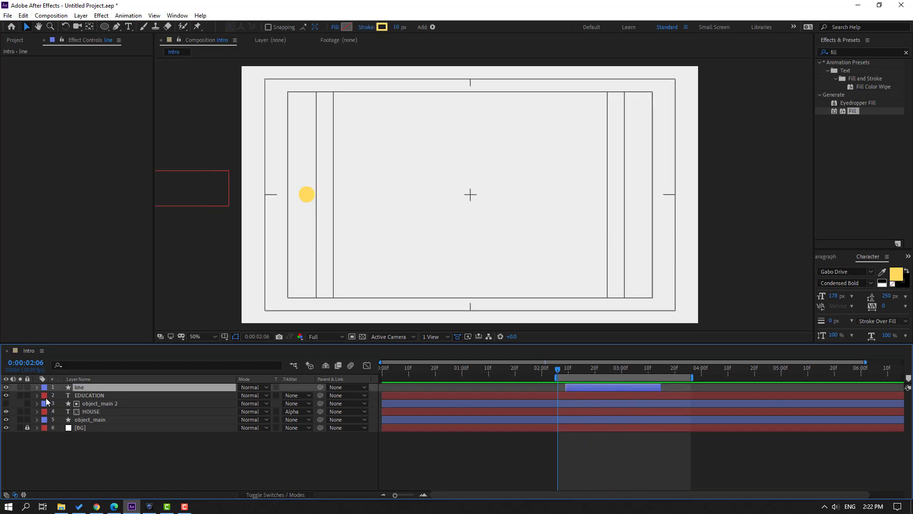
# Move the line's Start and End keyframes earlier and preview the retimed stroke
pyautogui.press('u')
pyautogui.moveTo(669, 399); pyautogui.dragTo(624, 402)
pyautogui.press('space')
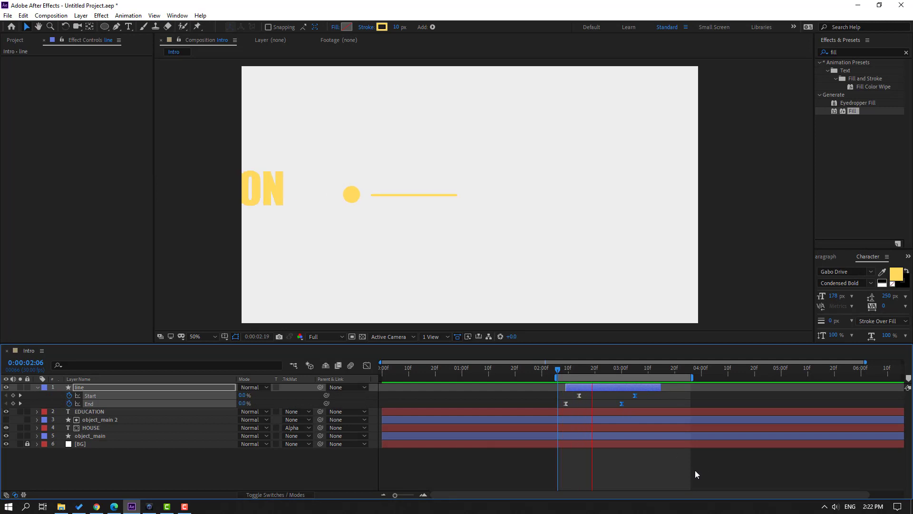
pyautogui.press('space')
pyautogui.moveTo(635, 395); pyautogui.dragTo(621, 395)
pyautogui.press('space')
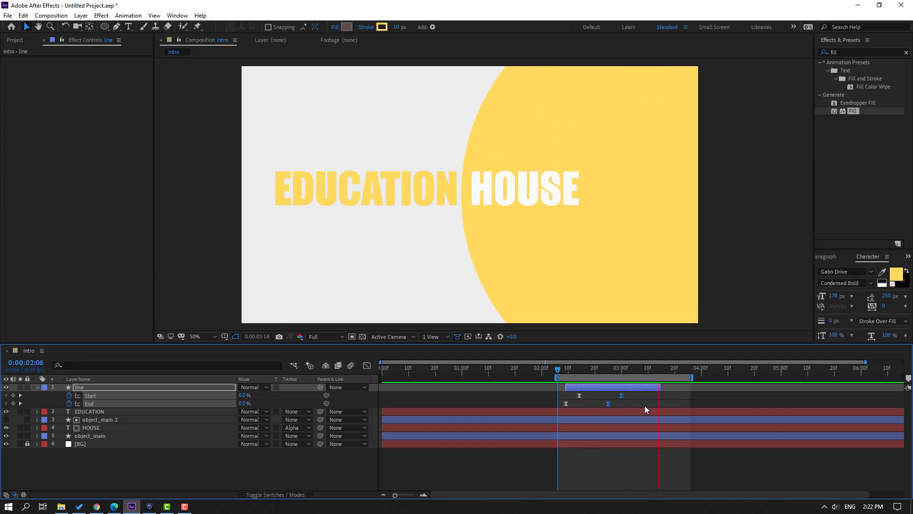
# Trim the line layer to end at 0:00:02:27, move it two frames earlier, and duplicate it as line 2
pyautogui.moveTo(581, 370); pyautogui.dragTo(604, 375)
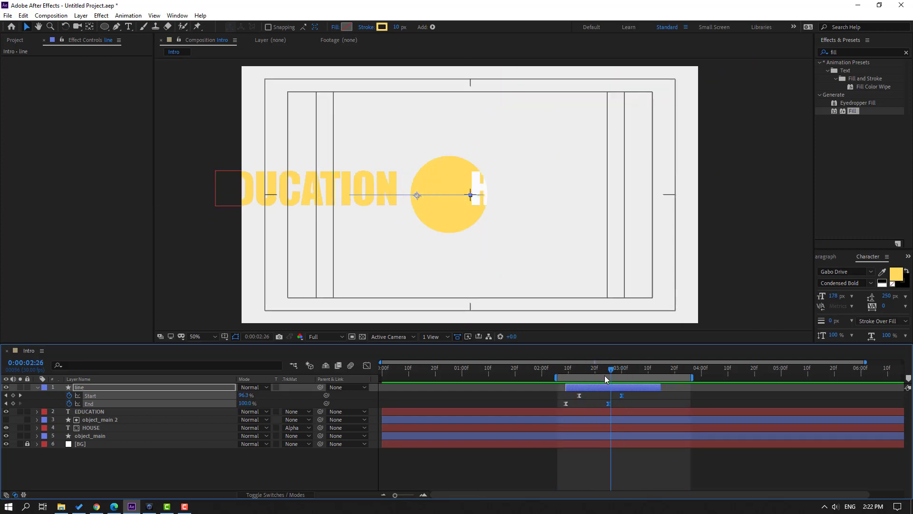
pyautogui.press('space')
pyautogui.click(711, 475)
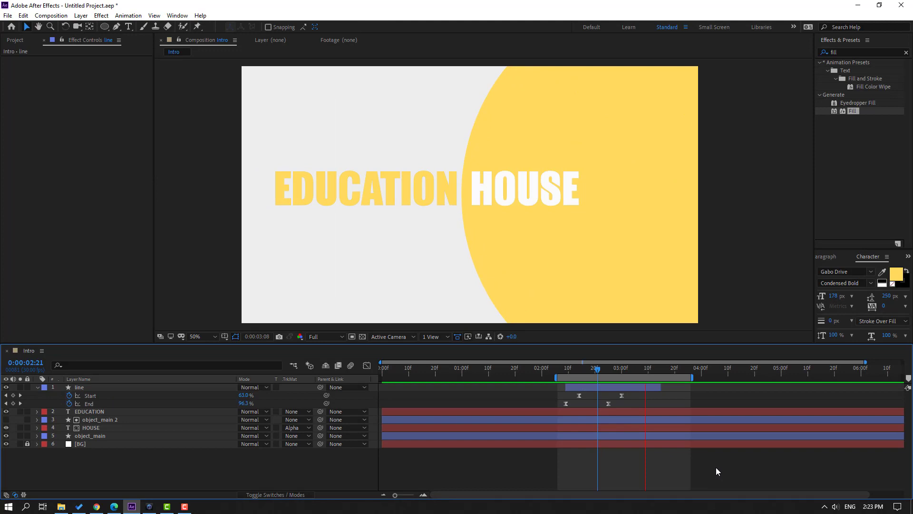
pyautogui.moveTo(598, 368); pyautogui.dragTo(615, 367)
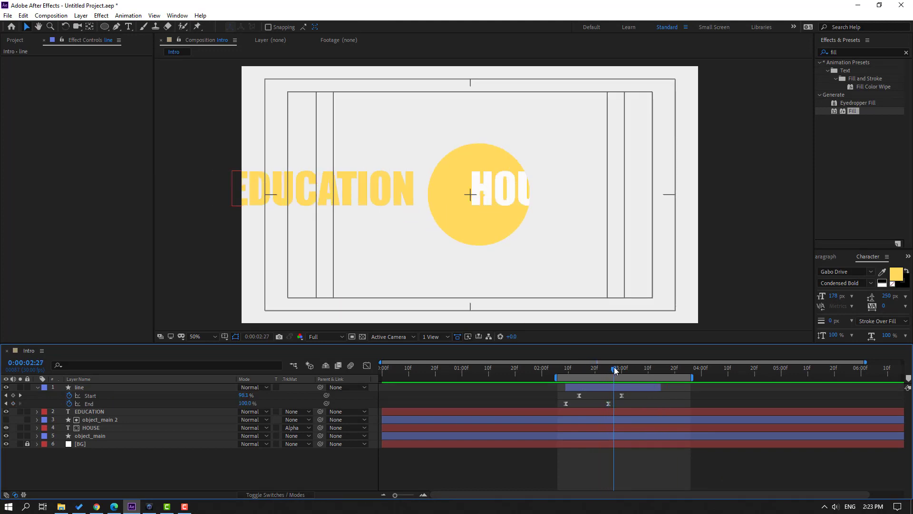
pyautogui.moveTo(660, 387); pyautogui.dragTo(613, 387)
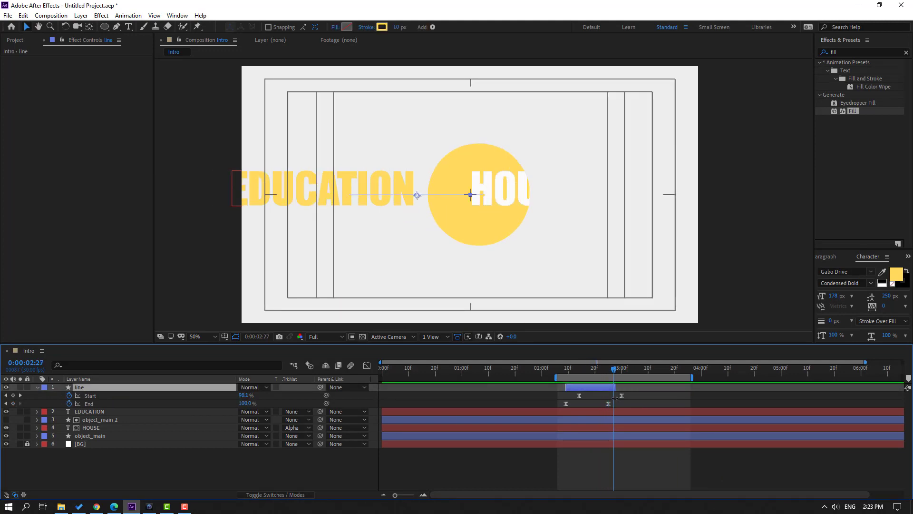
pyautogui.press('space')
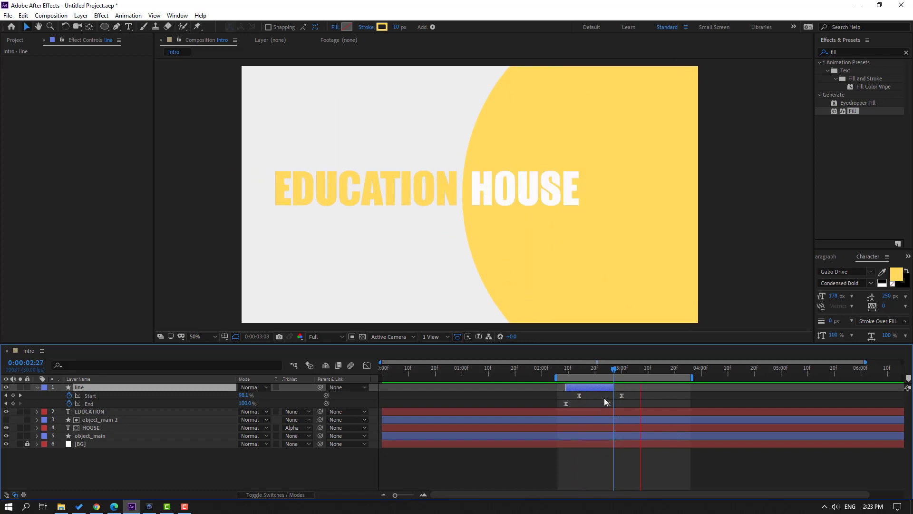
pyautogui.moveTo(586, 388); pyautogui.dragTo(515, 377)
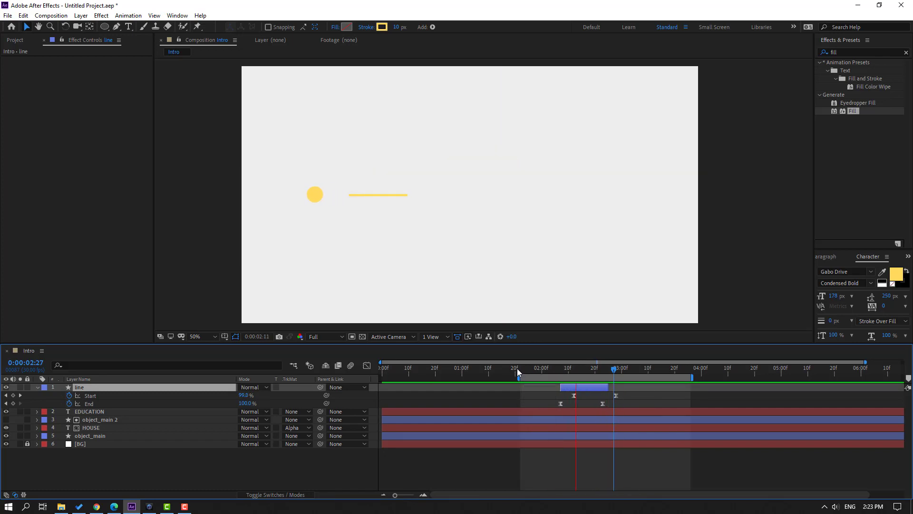
pyautogui.press('space')
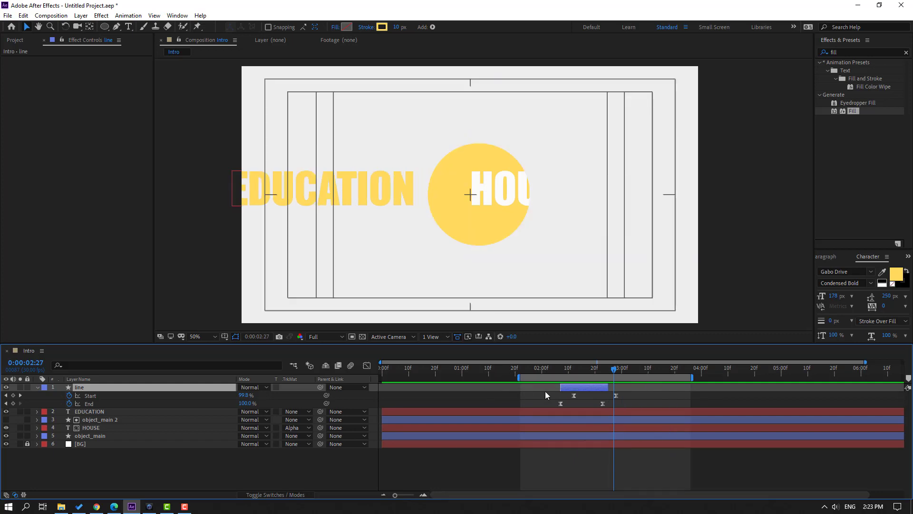
pyautogui.hotkey('ctrl', 'd')
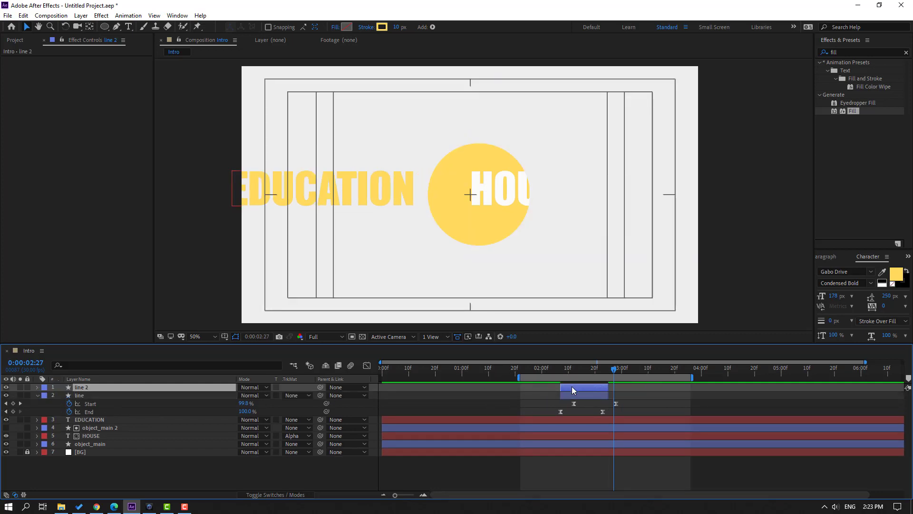
# Offset line 2 later and nudge it up, then duplicate it as line 3, nudged down and earlier
pyautogui.moveTo(572, 387)
pyautogui.mouseDown()
pyautogui.moveTo(580, 389)
pyautogui.moveTo(547, 367)
pyautogui.moveTo(587, 369)
pyautogui.mouseUp()
pyautogui.hotkey('shift', 'Up')
pyautogui.hotkey('shift', 'Up')
pyautogui.hotkey('shift', 'Up')
pyautogui.hotkey('shift', 'Up')
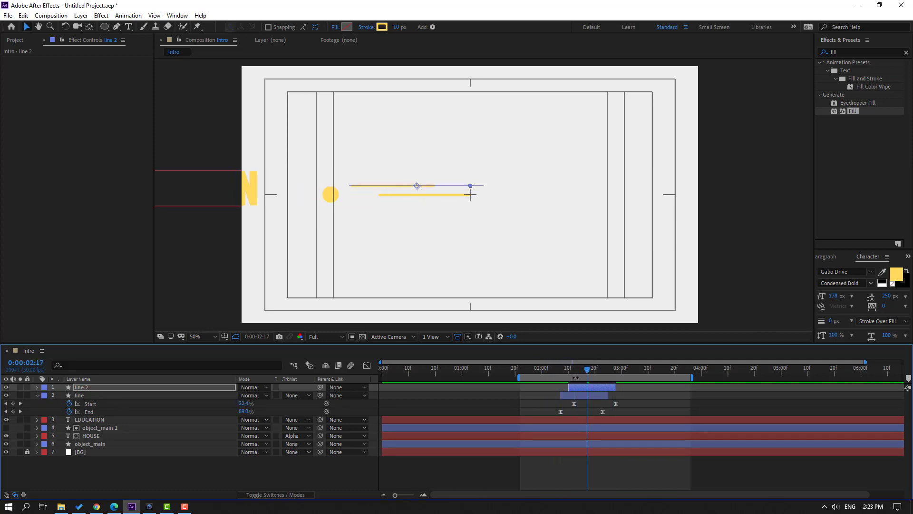
pyautogui.hotkey('ctrl', 'd')
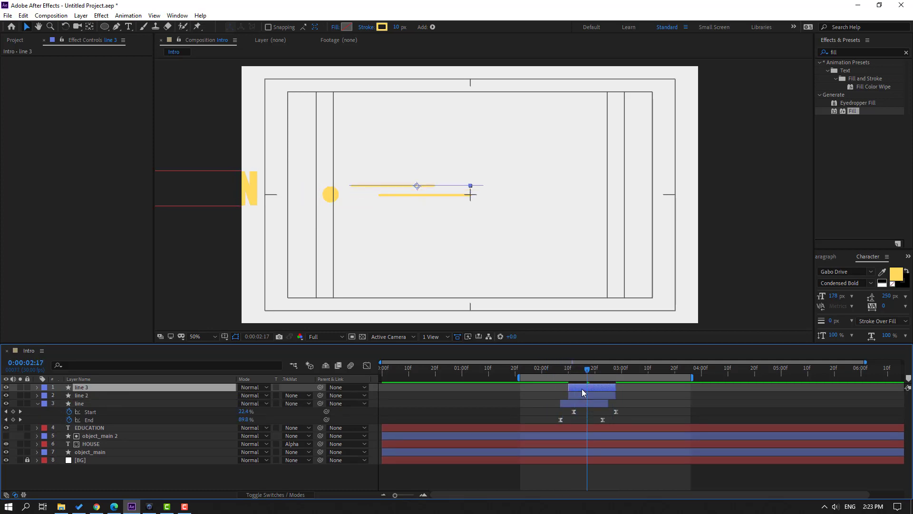
pyautogui.hotkey('shift', 'Down')
pyautogui.hotkey('shift', 'Down')
pyautogui.hotkey('shift', 'Down')
pyautogui.hotkey('shift', 'Down')
pyautogui.hotkey('shift', 'Down')
pyautogui.hotkey('shift', 'Down')
pyautogui.hotkey('shift', 'Down')
pyautogui.hotkey('shift', 'Down')
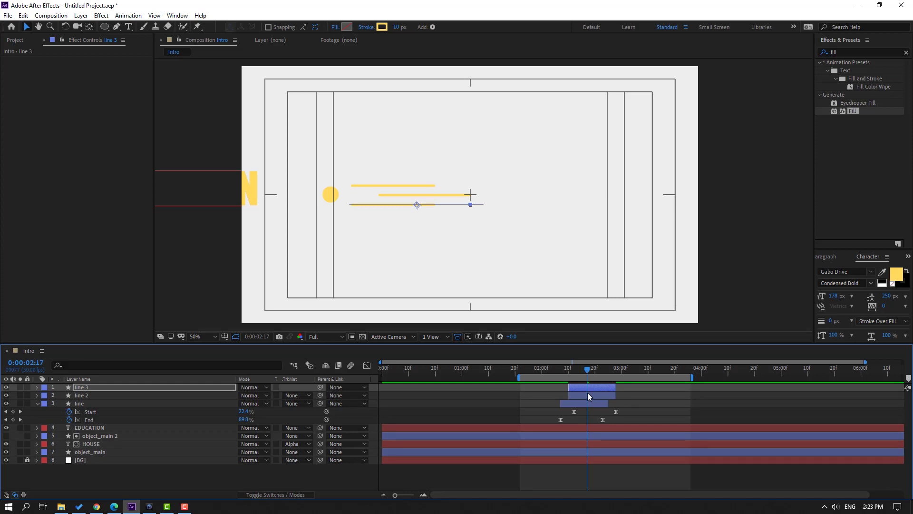
pyautogui.moveTo(580, 387)
pyautogui.mouseDown()
pyautogui.moveTo(573, 387)
pyautogui.moveTo(599, 387)
pyautogui.mouseUp()
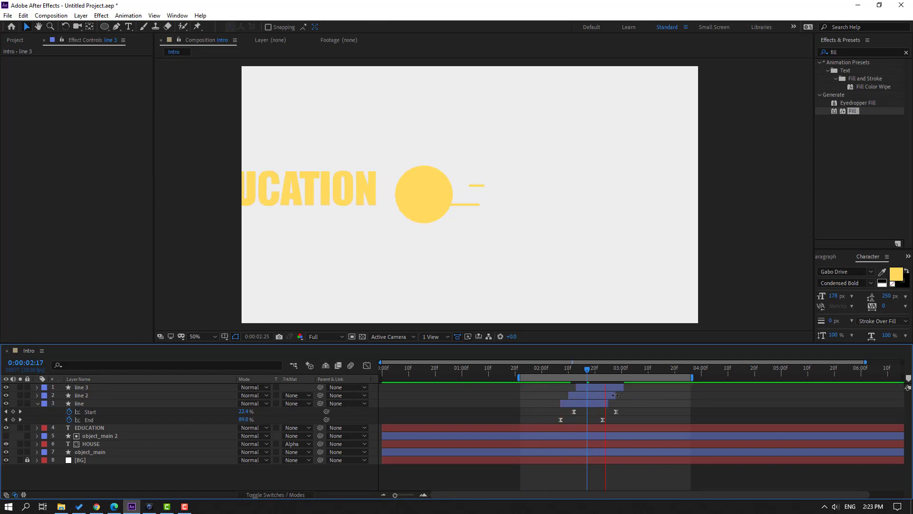
# Preview the three speed lines, then scrub back to 0:00:02:14
pyautogui.press('space')
pyautogui.scroll(-2, 200, 247)
pyautogui.press('space')
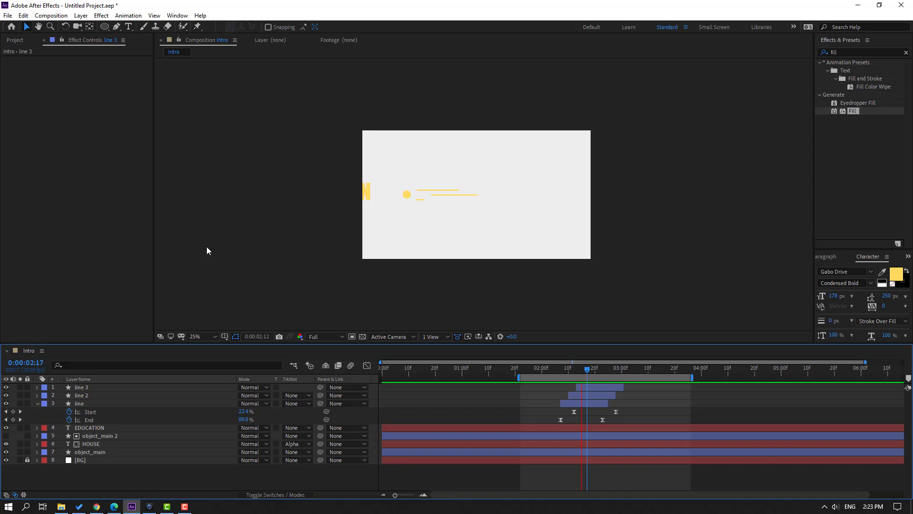
pyautogui.scroll(2, 375, 227)
pyautogui.moveTo(590, 369)
pyautogui.mouseDown()
pyautogui.moveTo(556, 369)
pyautogui.moveTo(580, 370)
pyautogui.mouseUp()
# Move the three line layers together earlier, closer behind the circle
pyautogui.click(573, 404)
pyautogui.keyDown('shift'); pyautogui.click(595, 389); pyautogui.keyUp('shift')
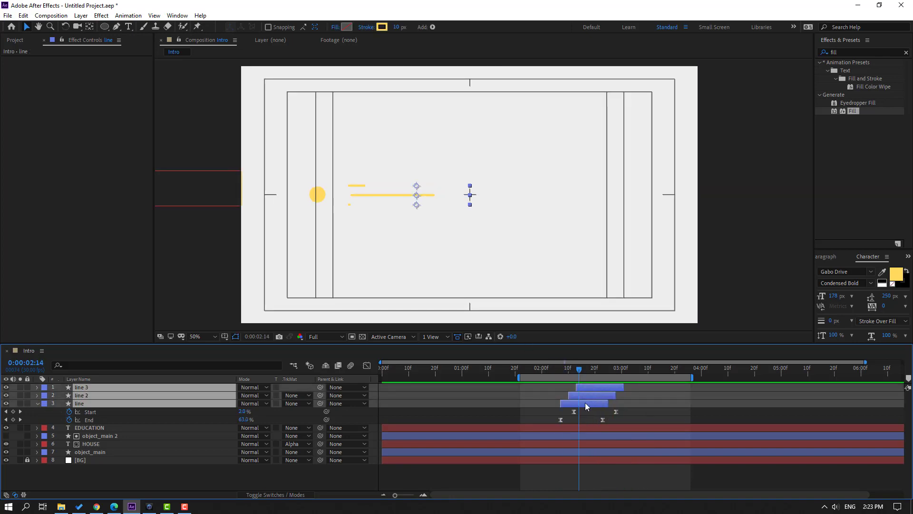
pyautogui.moveTo(578, 404); pyautogui.dragTo(565, 403)
pyautogui.moveTo(546, 369); pyautogui.dragTo(576, 375)
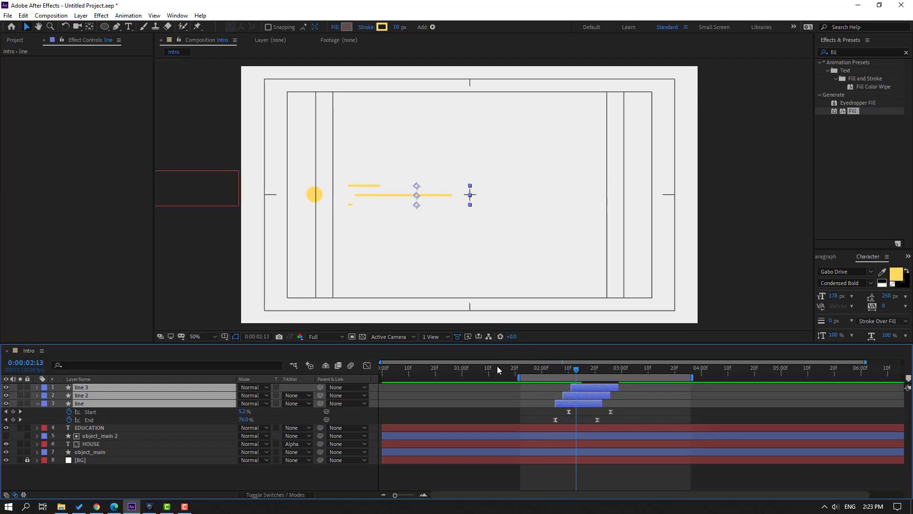
pyautogui.hotkey('shift', 'Left')
pyautogui.hotkey('shift', 'Left')
pyautogui.hotkey('shift', 'Left')
pyautogui.hotkey('shift', 'Left')
pyautogui.hotkey('shift', 'Left')
pyautogui.hotkey('shift', 'Left')
pyautogui.hotkey('shift', 'Left')
pyautogui.hotkey('shift', 'Left')
pyautogui.hotkey('shift', 'Left')
pyautogui.hotkey('shift', 'Left')
pyautogui.hotkey('shift', 'Left')
pyautogui.hotkey('shift', 'Left')
pyautogui.hotkey('shift', 'Left')
pyautogui.hotkey('shift', 'Left')
pyautogui.hotkey('shift', 'Left')
pyautogui.hotkey('shift', 'Left')
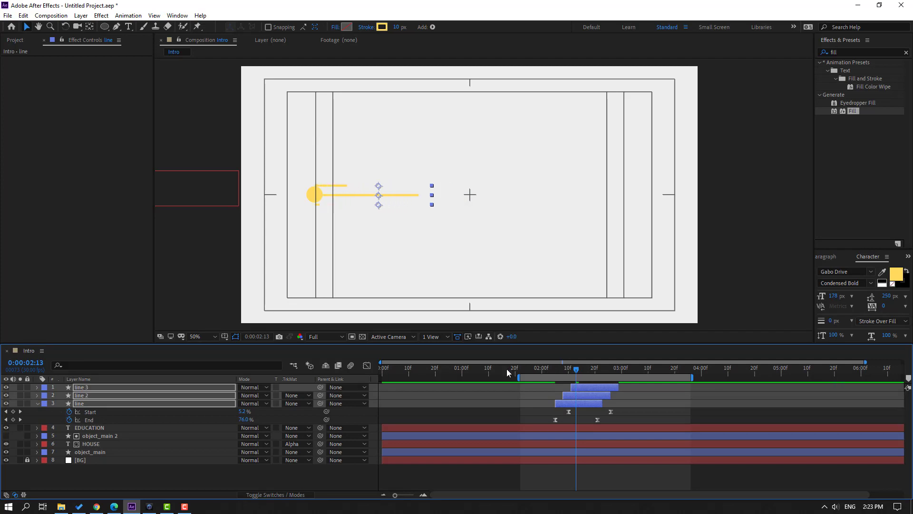
pyautogui.hotkey('shift', 'Right')
pyautogui.hotkey('shift', 'Right')
# Preview the speed lines, then extend the preview range to frame 0 and play the full animation
pyautogui.click(660, 406)
pyautogui.press('space')
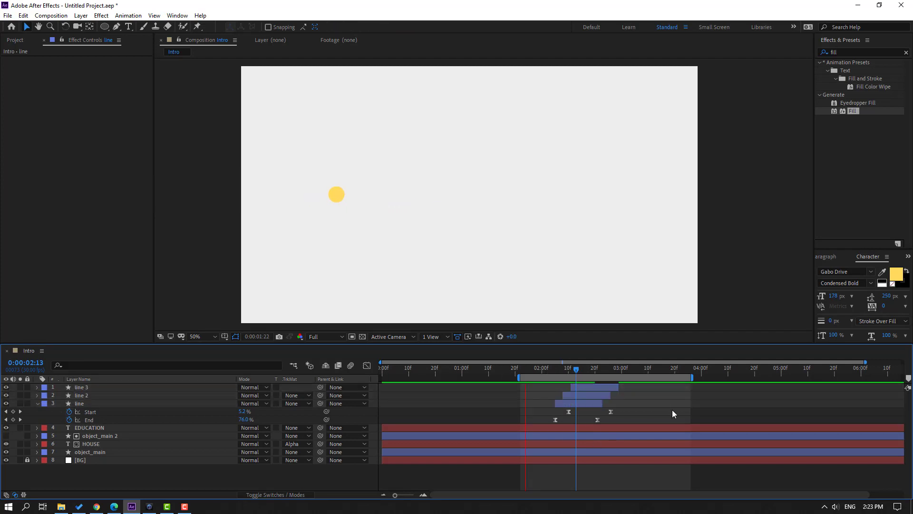
pyautogui.scroll(-2, 484, 265)
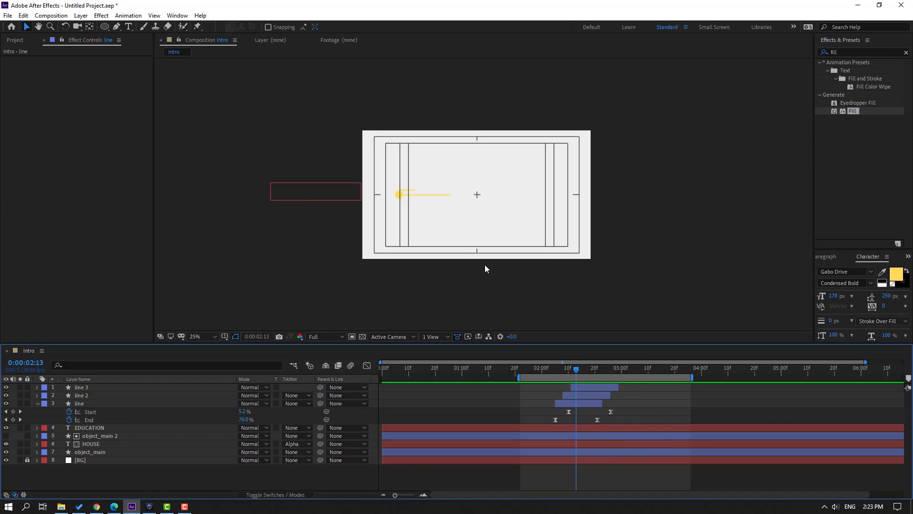
pyautogui.press('space')
pyautogui.scroll(1, 344, 264)
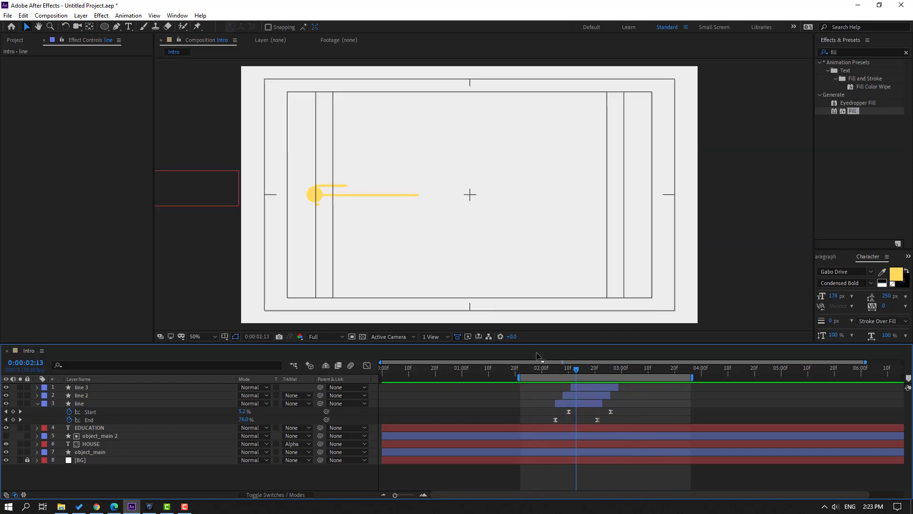
pyautogui.moveTo(567, 371); pyautogui.dragTo(586, 370)
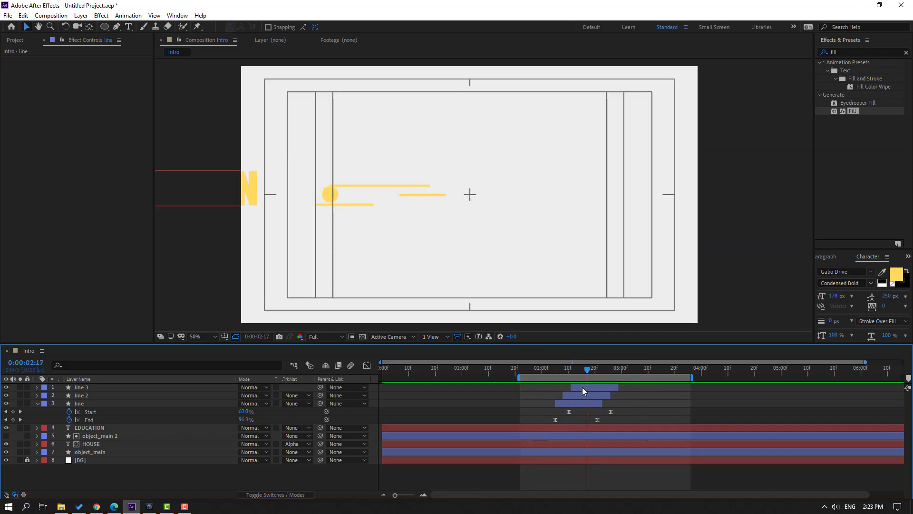
pyautogui.click(582, 387)
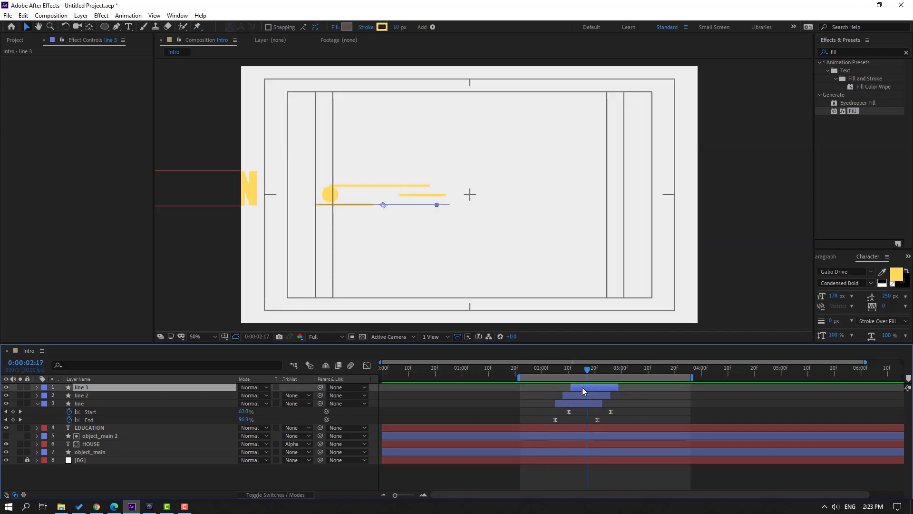
pyautogui.click(667, 408)
pyautogui.press('space')
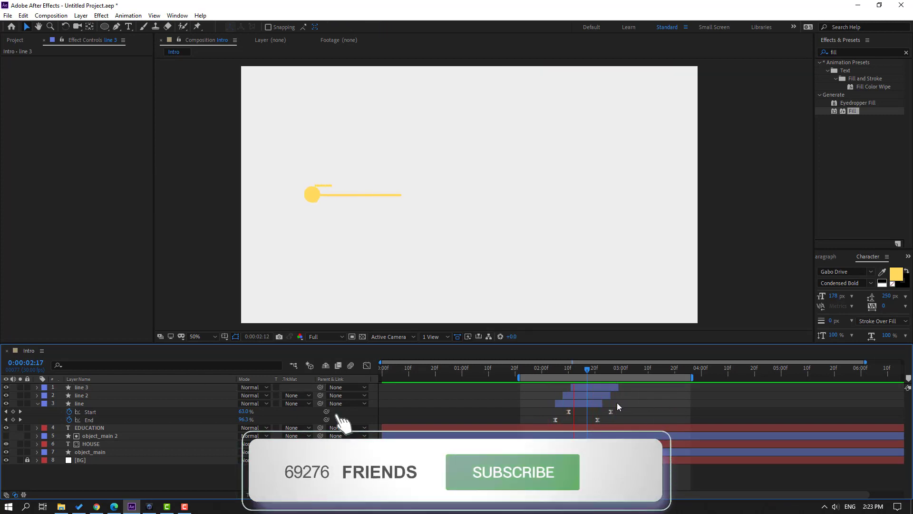
pyautogui.press('space')
pyautogui.moveTo(517, 376); pyautogui.dragTo(381, 375)
pyautogui.press('space')
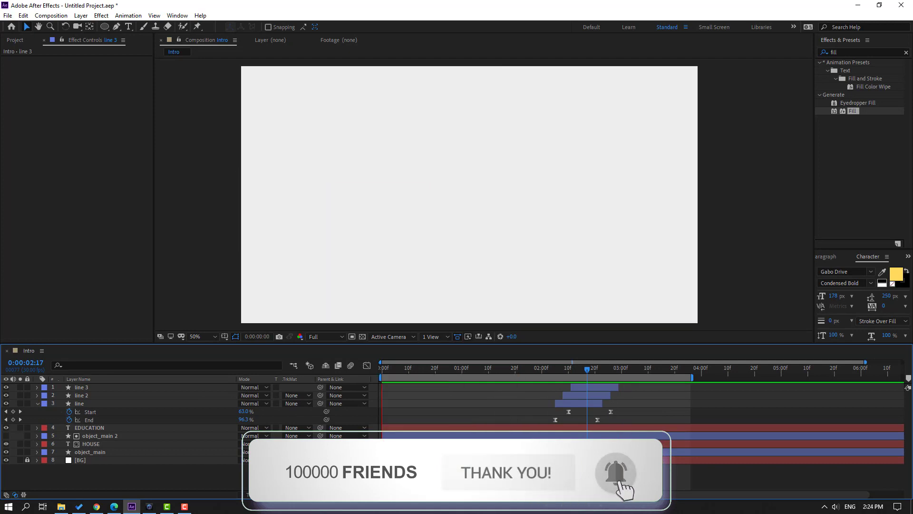